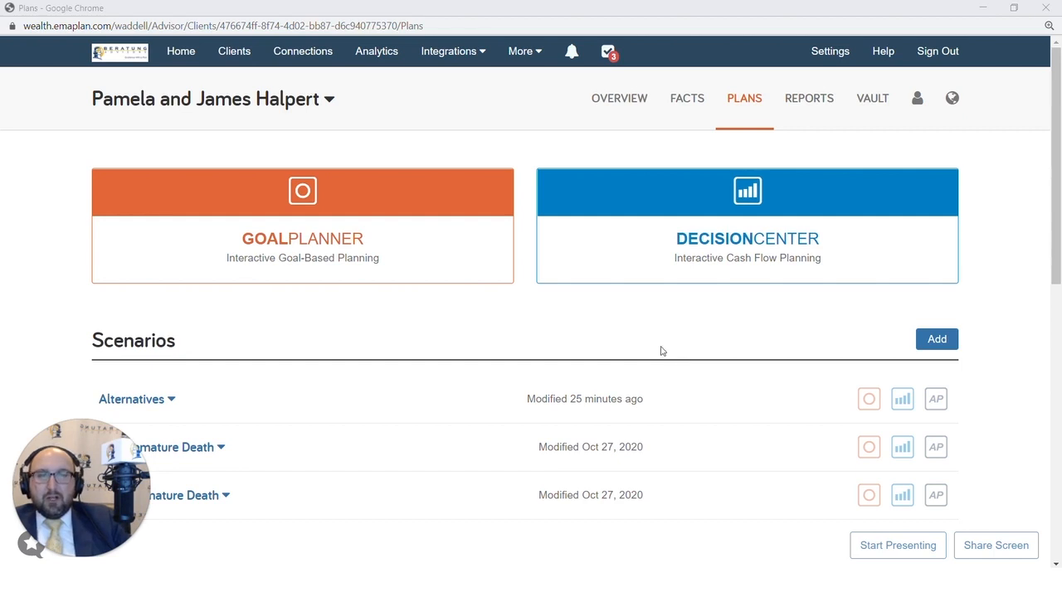
From the client's Plans tab, open Advanced Planning for the Alternatives scenario to list its changes.
left_click(739, 97)
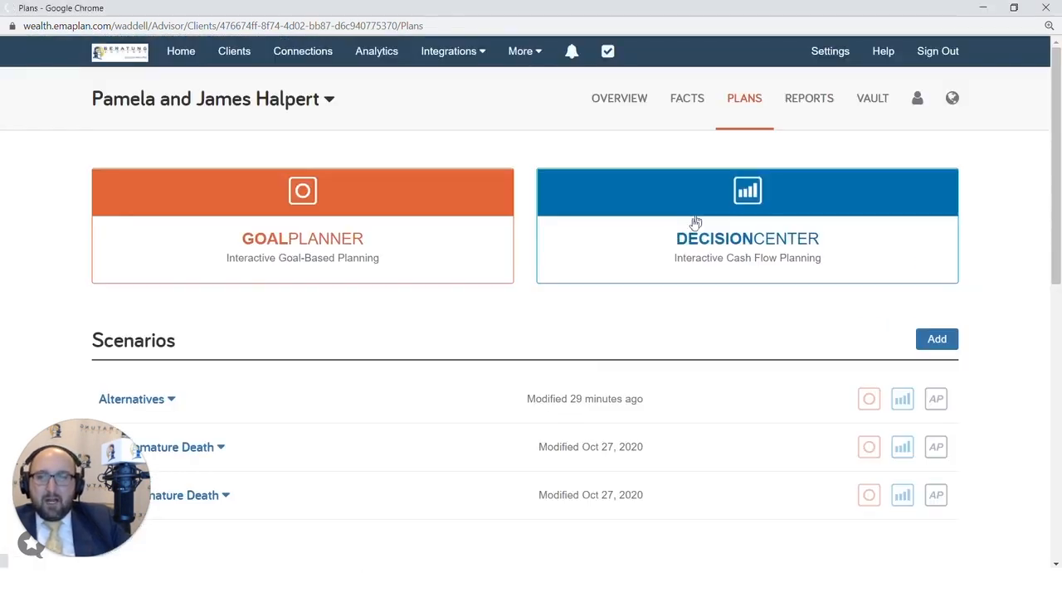
scroll(498, 332, "down", 2)
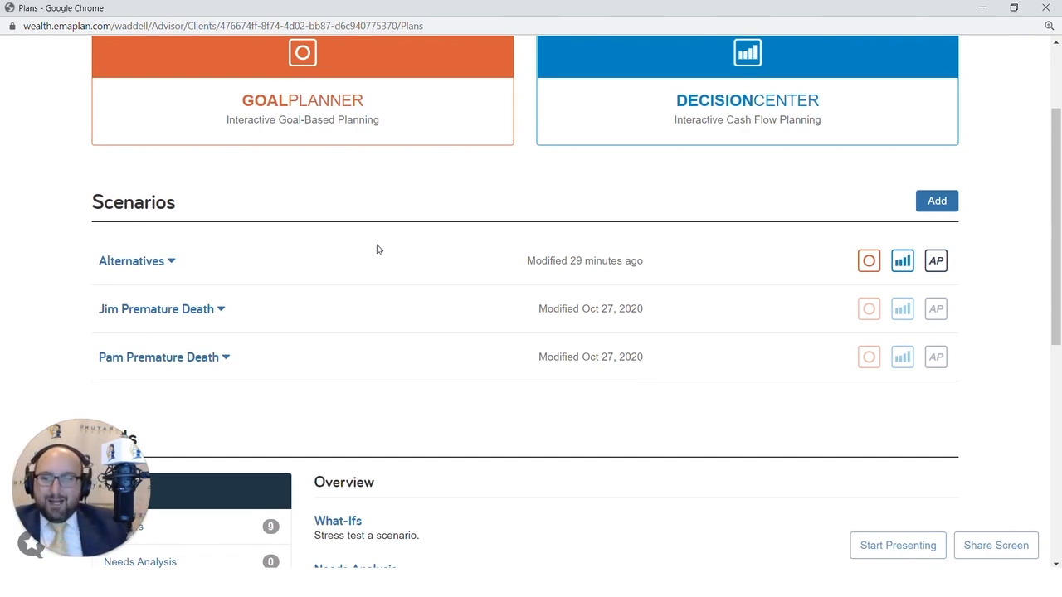
left_click(933, 271)
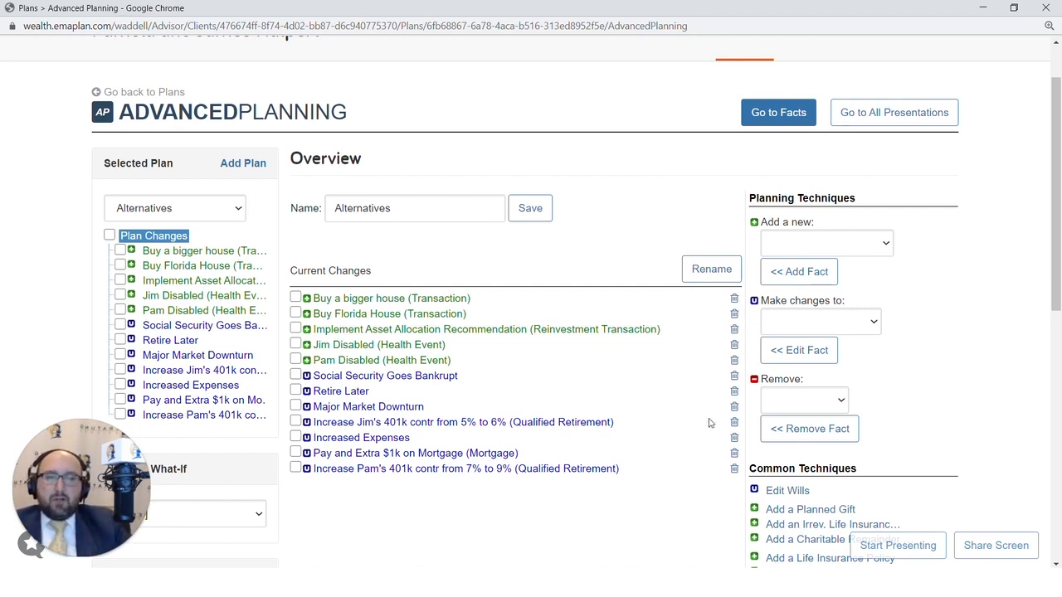
left_click(809, 324)
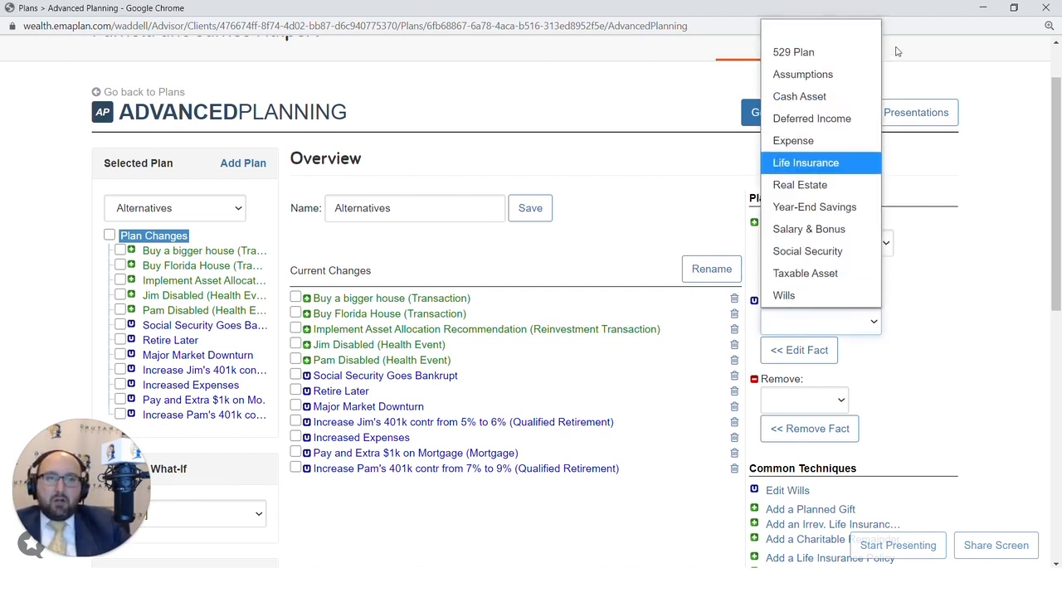
Set both spouses' retirement age to 60 in the Retirement & Death assumptions and save.
left_click(851, 66)
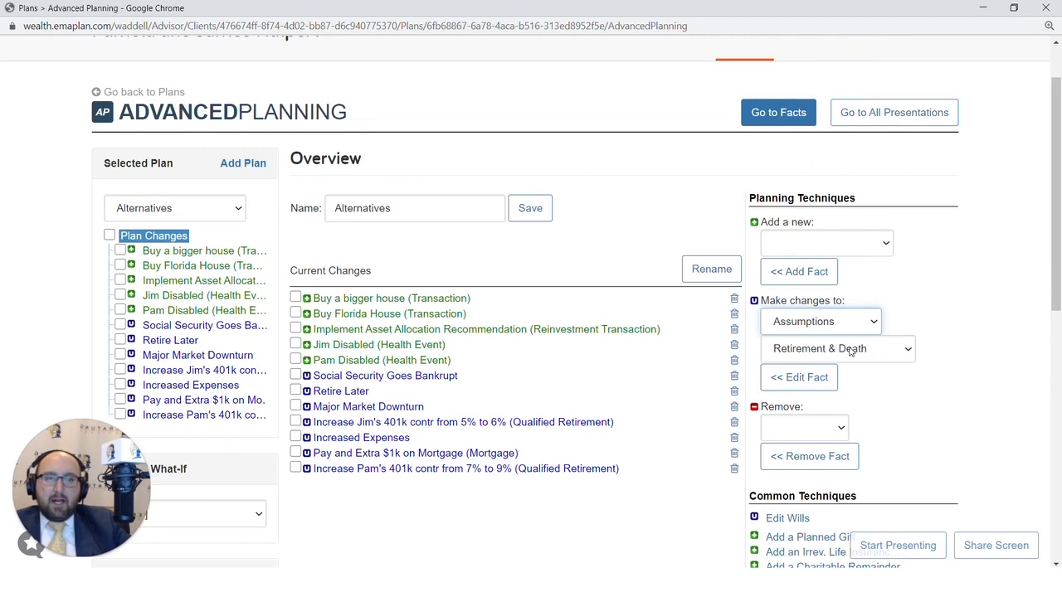
left_click(799, 379)
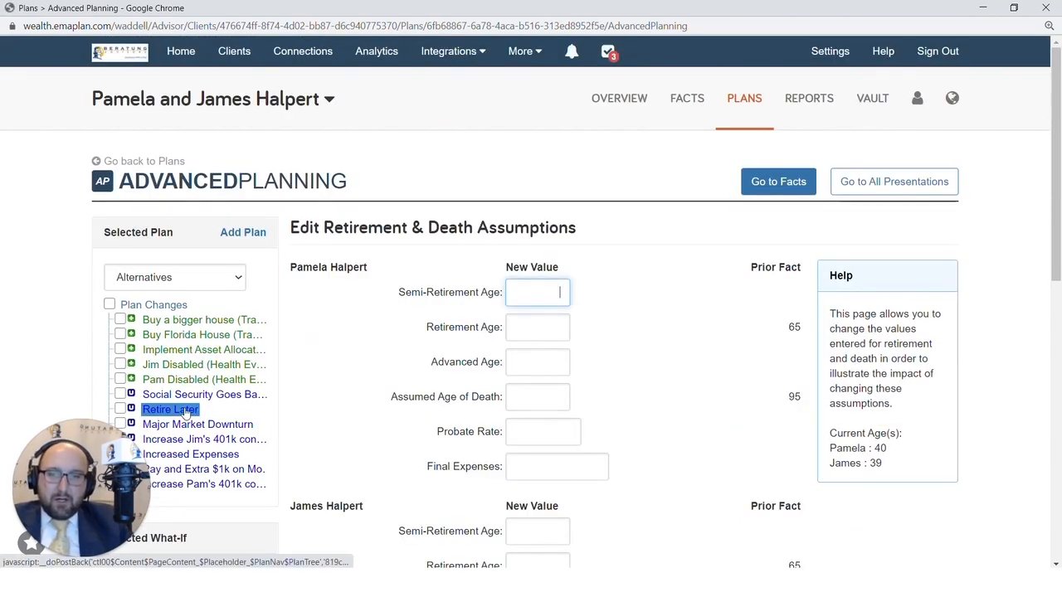
scroll(244, 432, "down", 1)
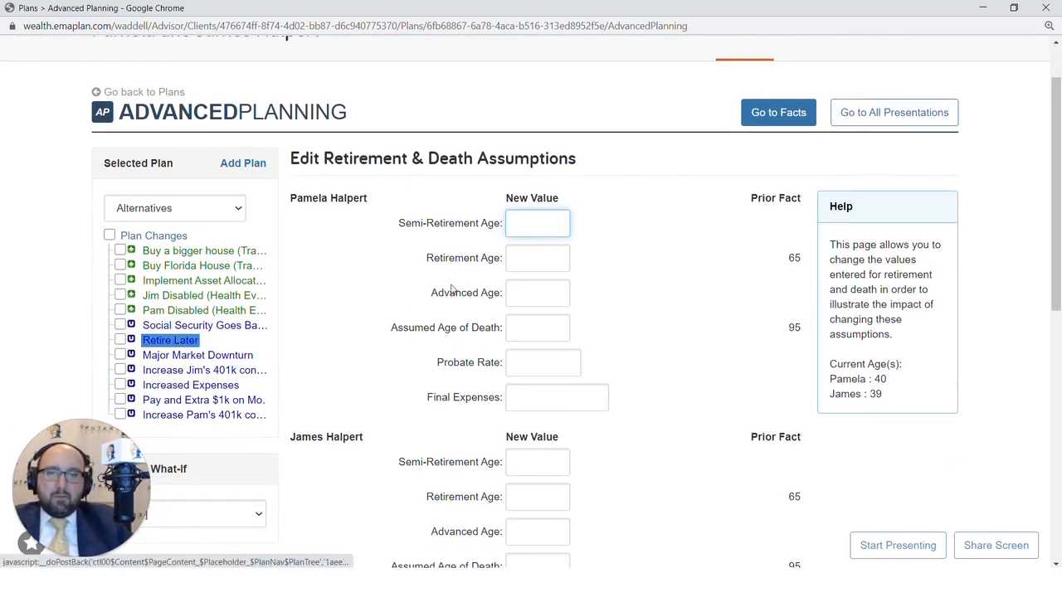
scroll(595, 367, "up", 1)
scroll(581, 346, "down", 1)
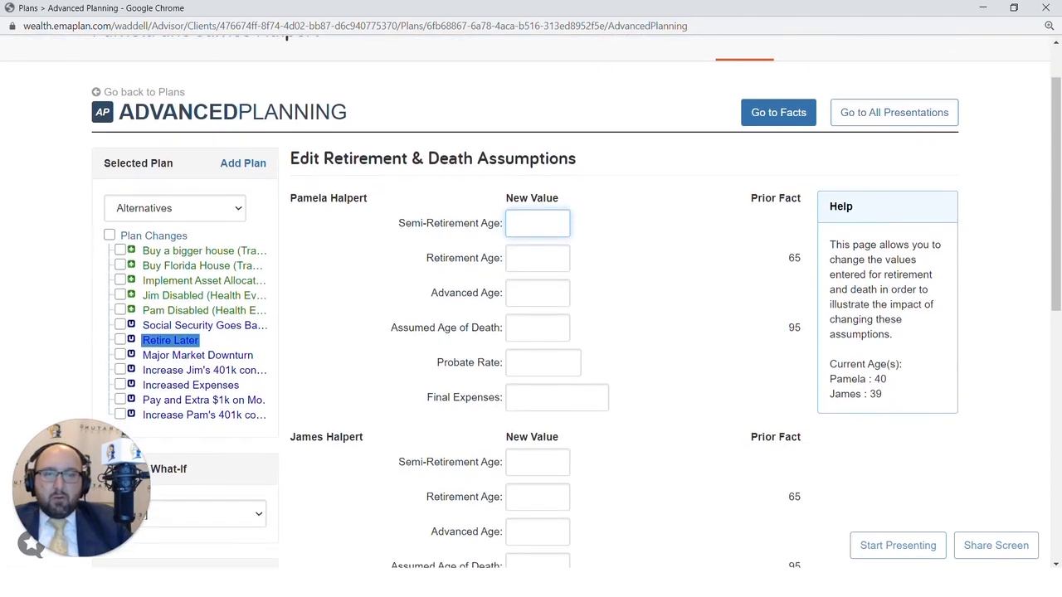
left_click(560, 260)
type("60")
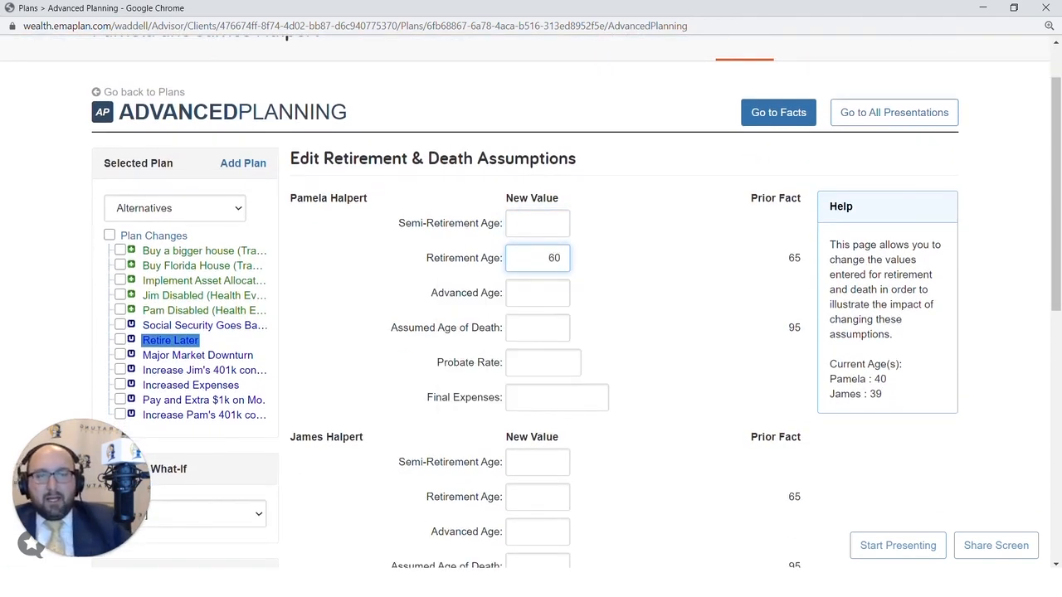
scroll(540, 332, "down", 1)
left_click(539, 427)
type("60")
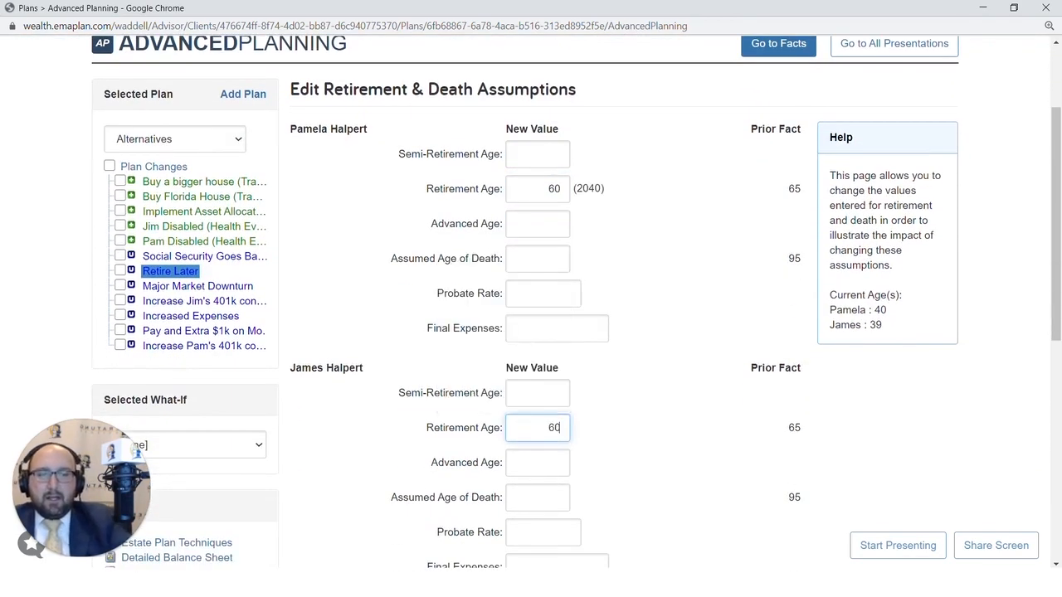
scroll(448, 448, "down", 3)
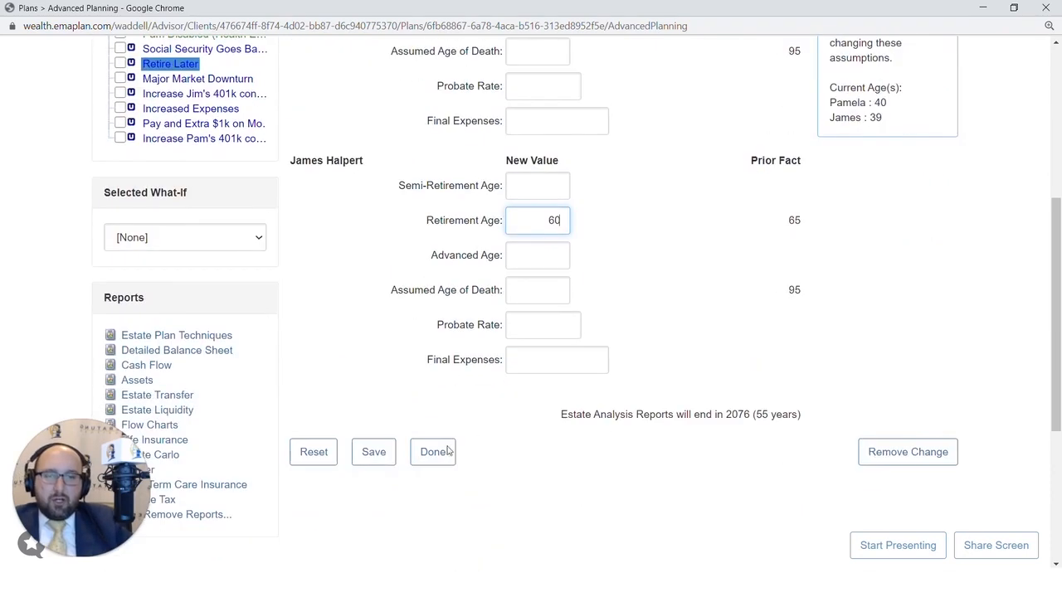
left_click(373, 452)
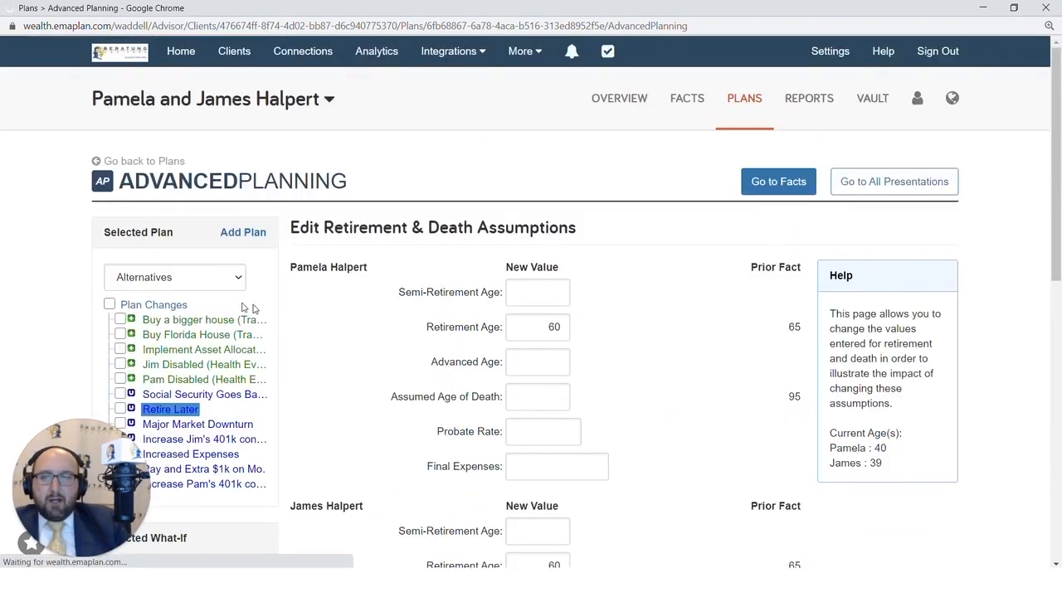
Rename the Retire Later change to 'Retire at age 60'.
left_click(165, 307)
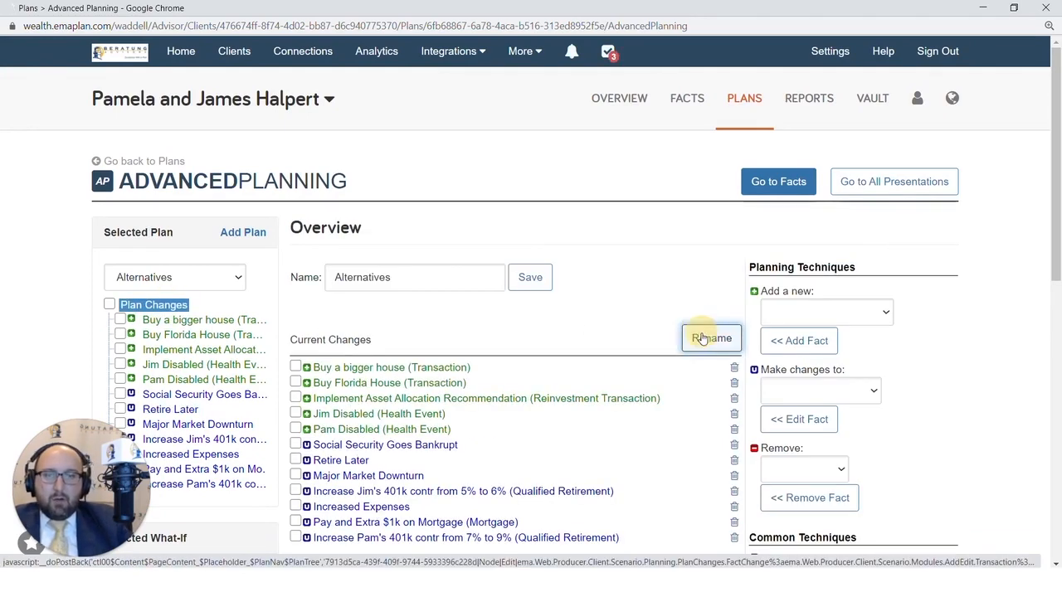
left_click(702, 339)
scroll(701, 346, "down", 2)
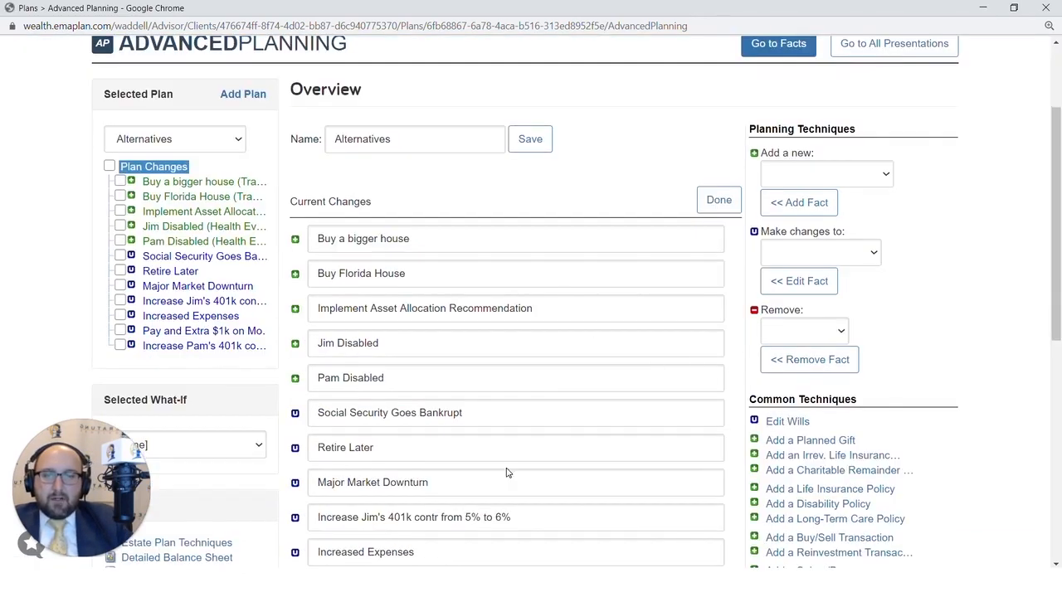
left_click_drag(506, 452, 228, 457)
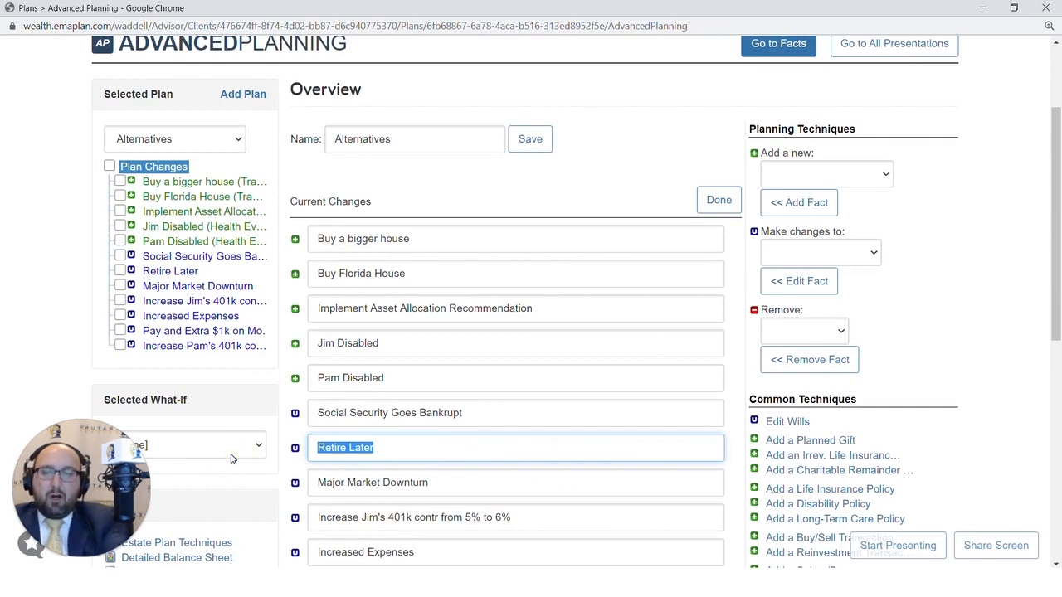
type("Retire at age 60")
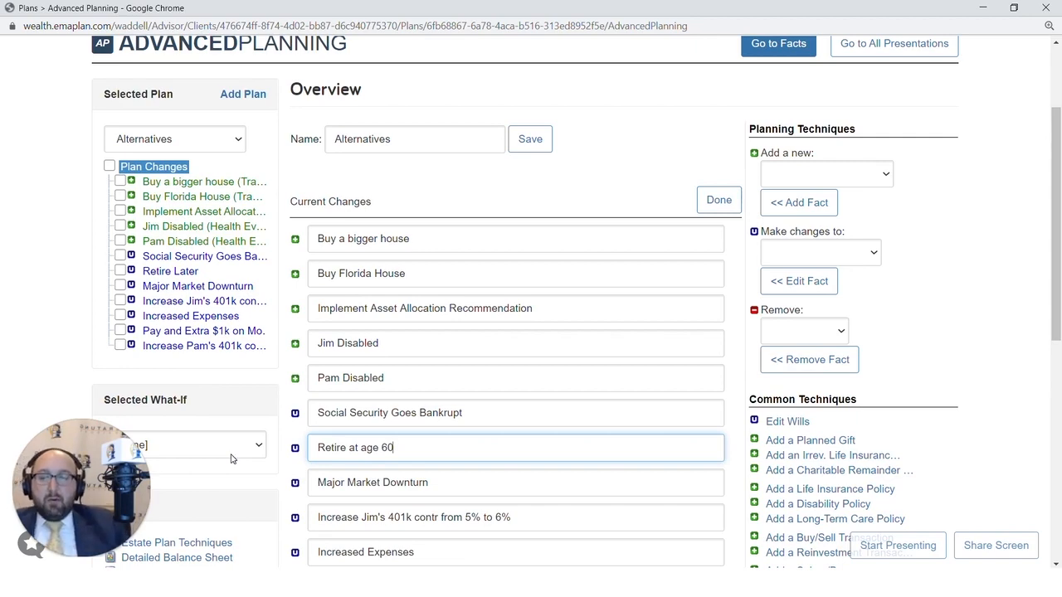
left_click(718, 200)
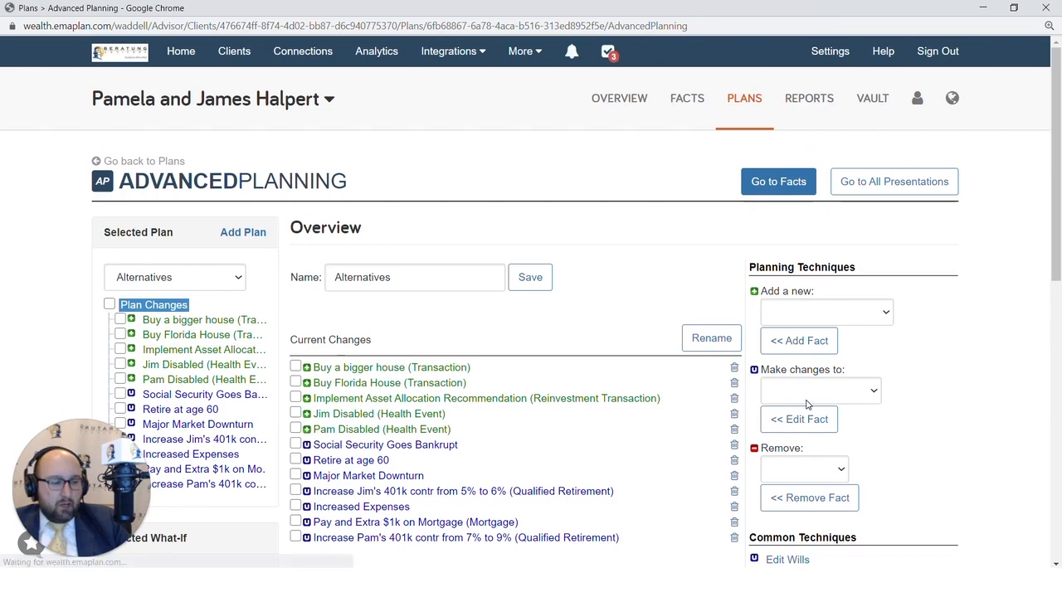
In the Social Security fact, set the first spouse's benefit to Estimated From Income, beginning at age 62.
scroll(811, 402, "down", 1)
left_click(818, 322)
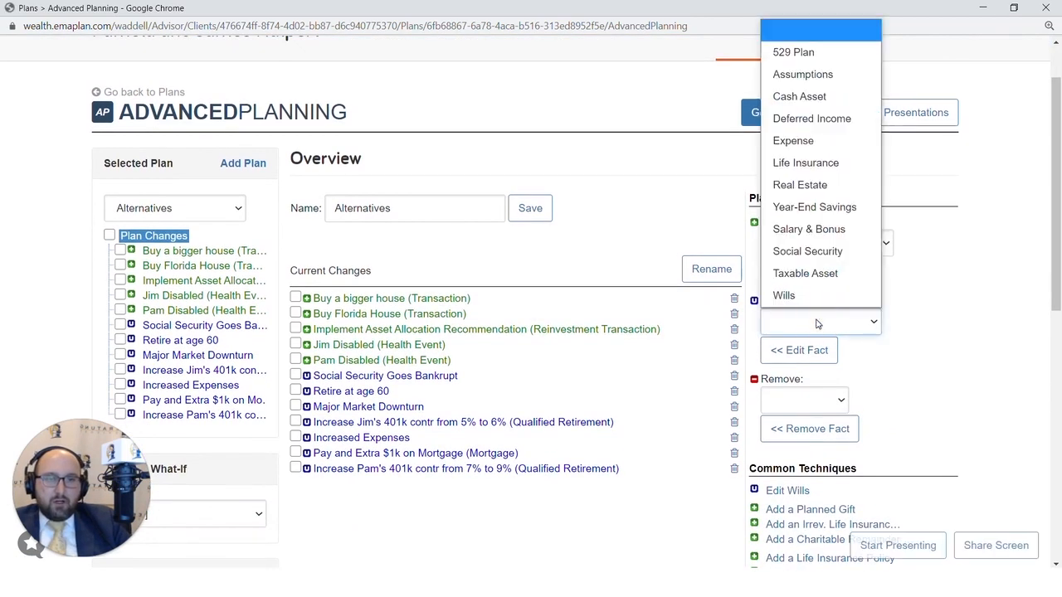
left_click(807, 250)
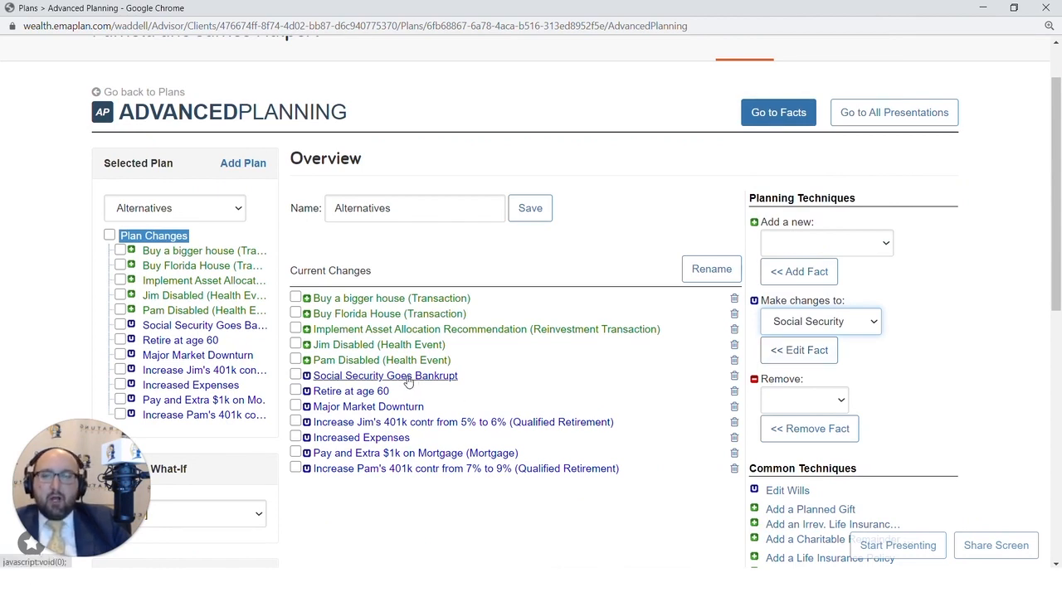
left_click(839, 352)
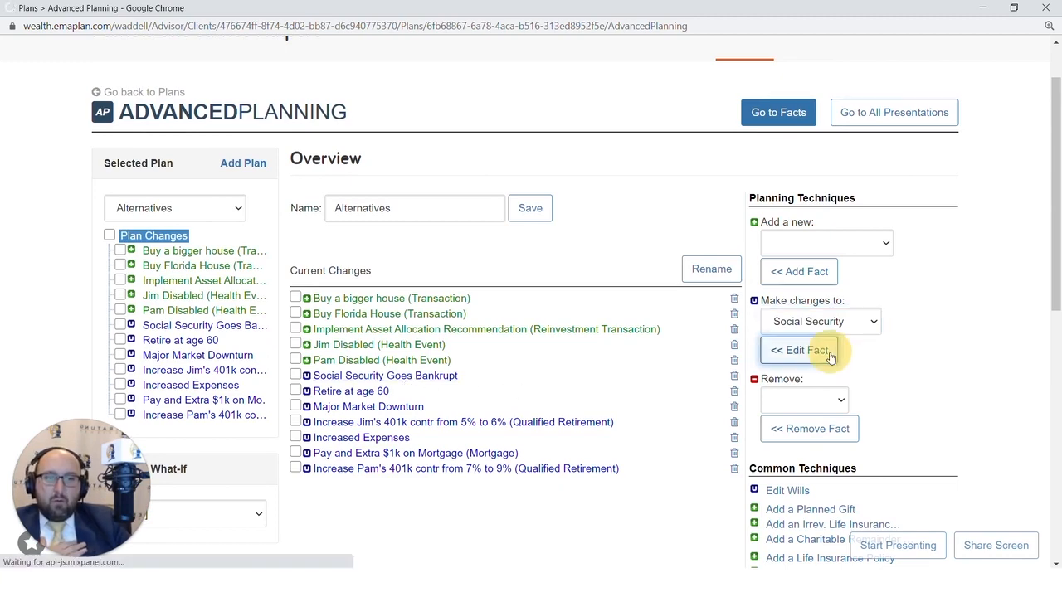
scroll(434, 384, "down", 3)
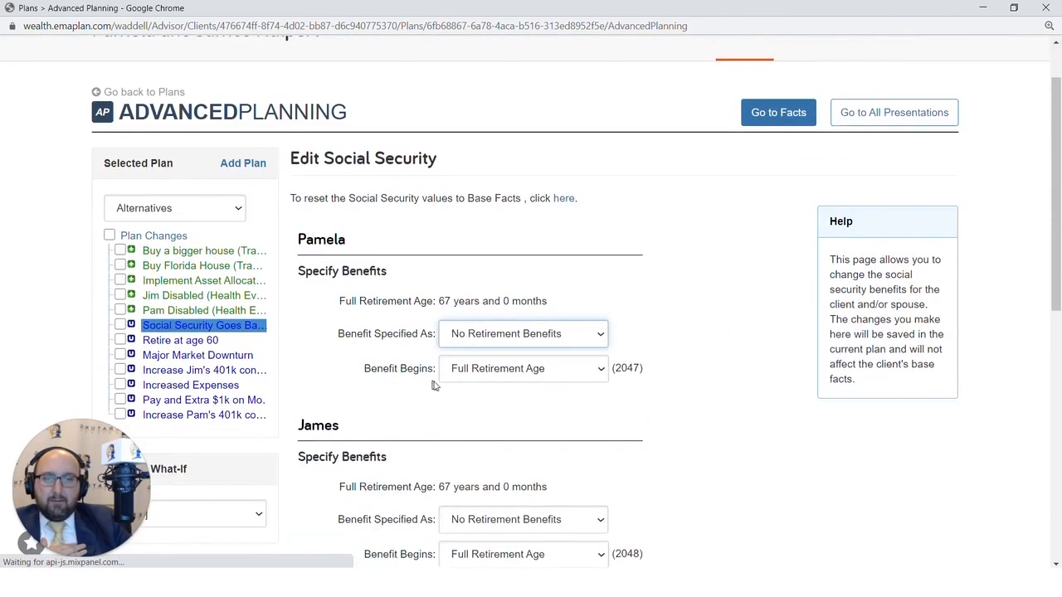
left_click(572, 197)
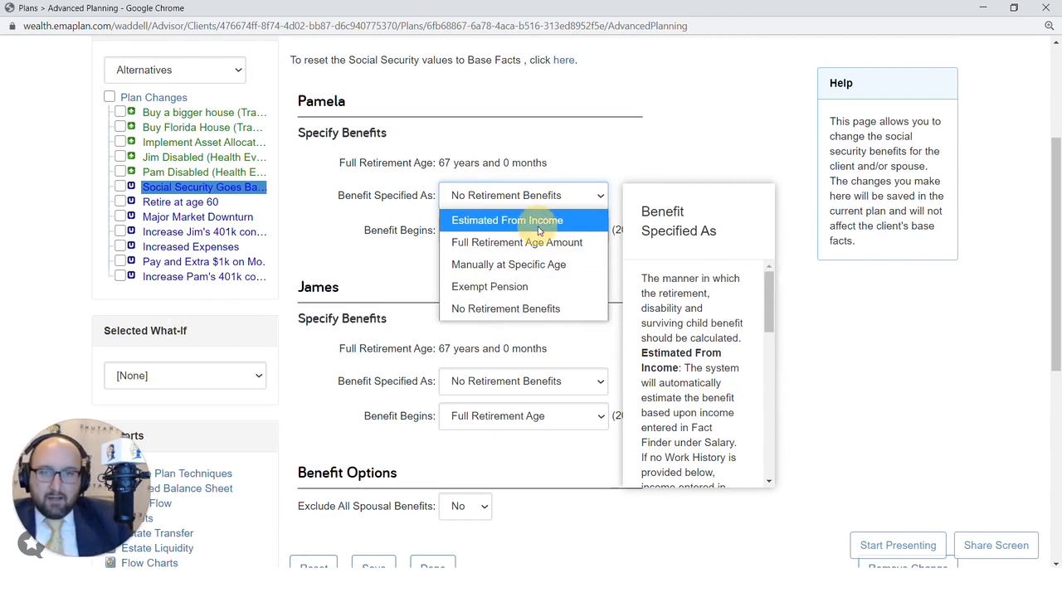
left_click(498, 221)
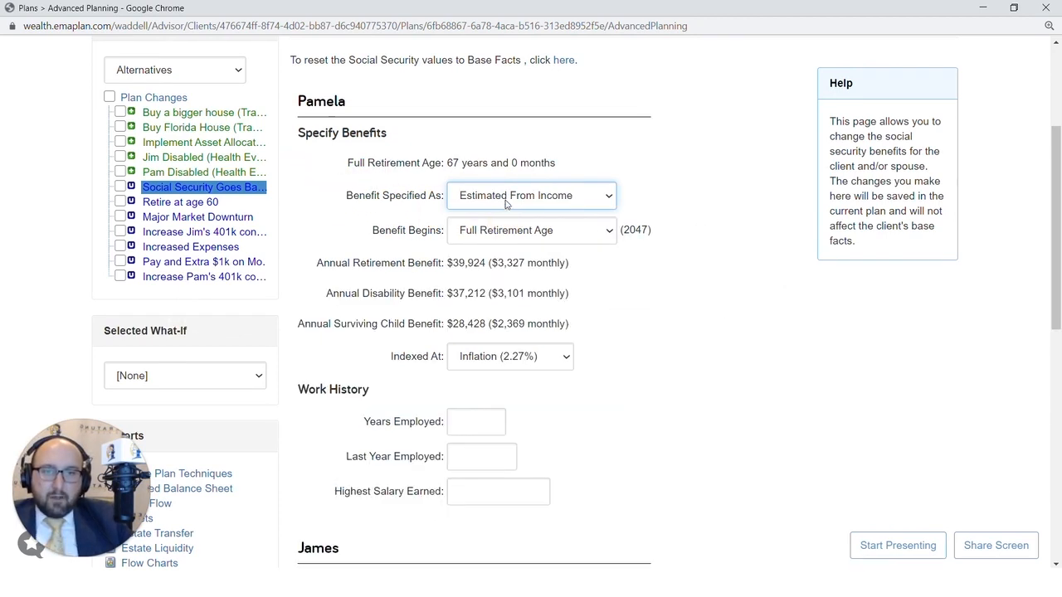
left_click(506, 204)
left_click(436, 242)
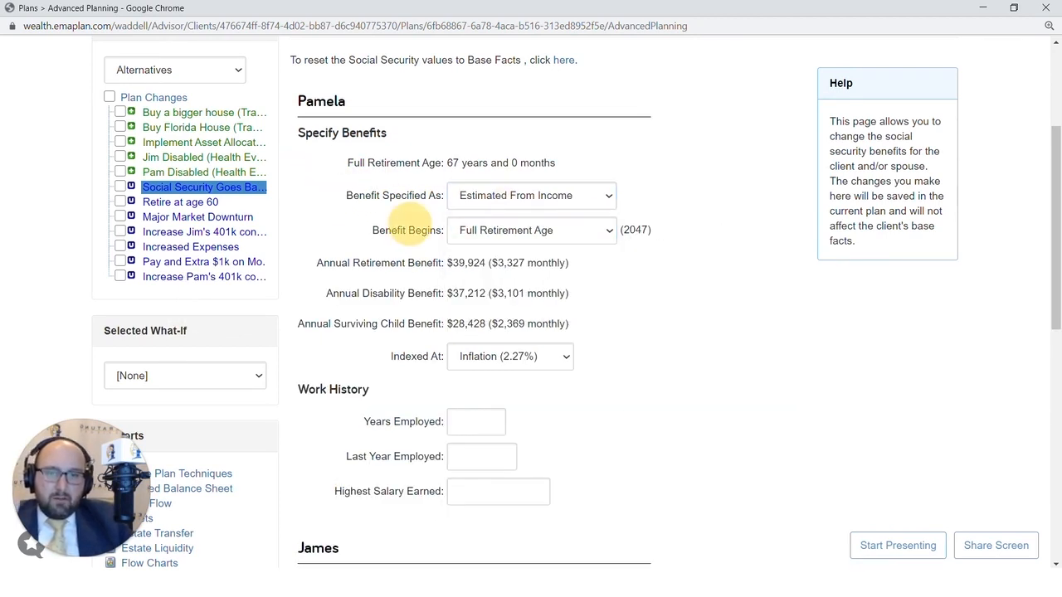
left_click(488, 236)
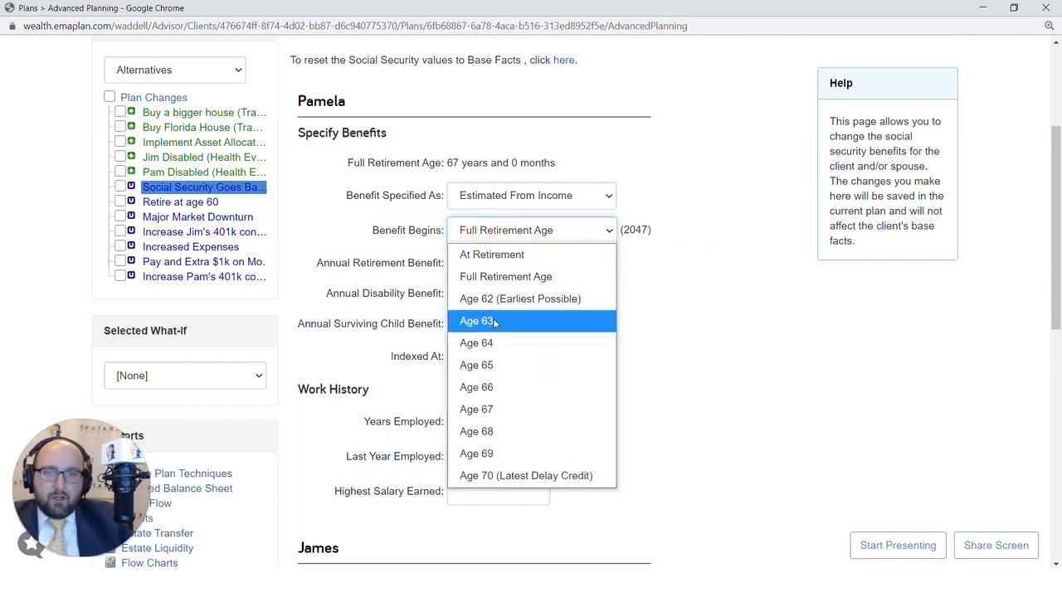
left_click(498, 299)
Set the second spouse's benefit to Estimated From Income starting at age 62, and save.
scroll(521, 406, "down", 1)
scroll(521, 406, "down", 2)
left_click(499, 435)
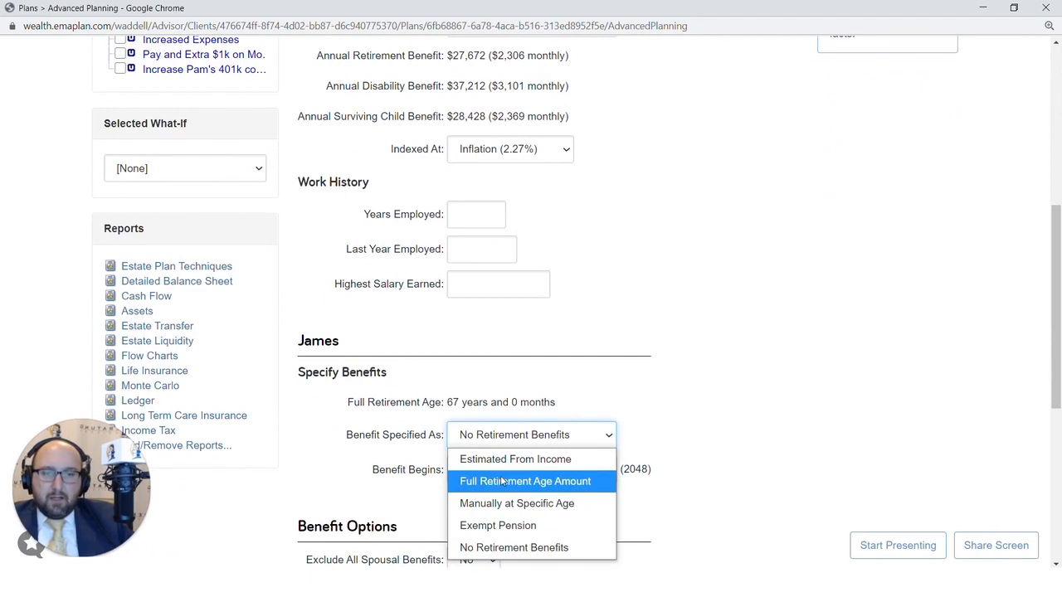
left_click(502, 459)
scroll(515, 464, "down", 1)
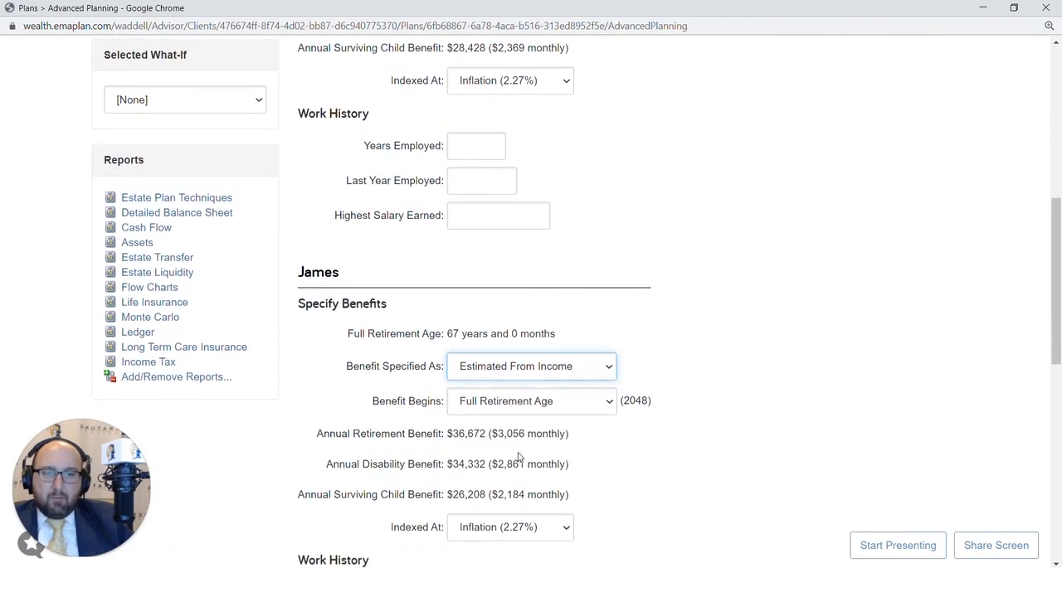
left_click(533, 404)
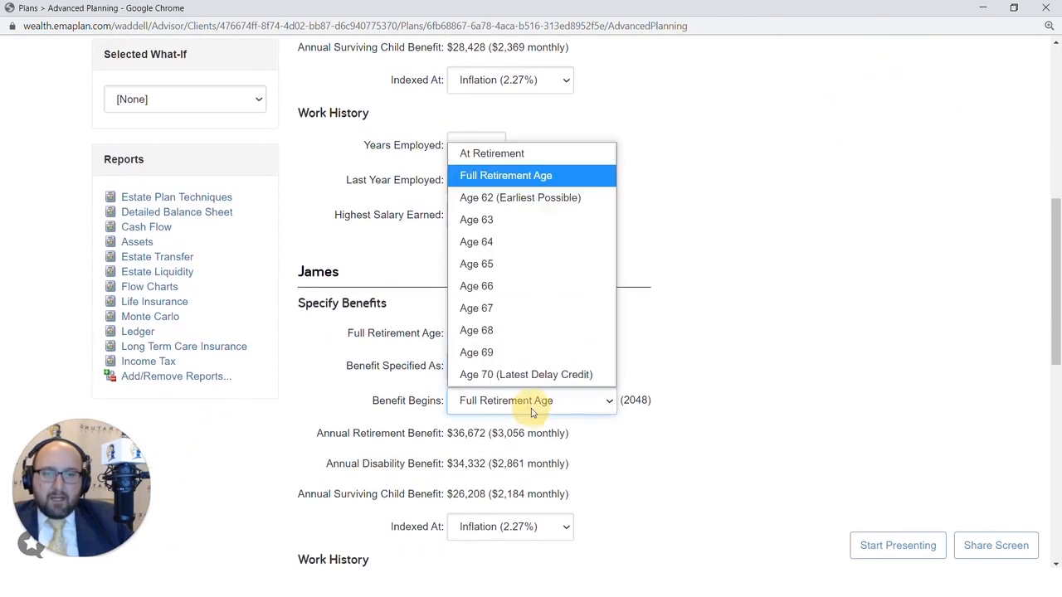
left_click(512, 206)
scroll(535, 126, "down", 3)
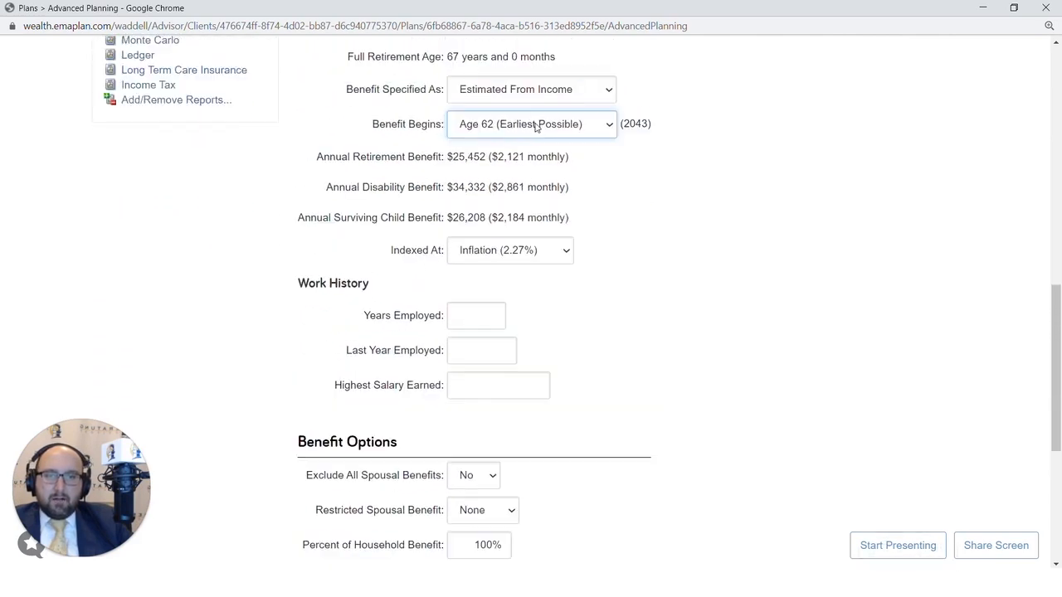
scroll(535, 126, "down", 3)
left_click(374, 331)
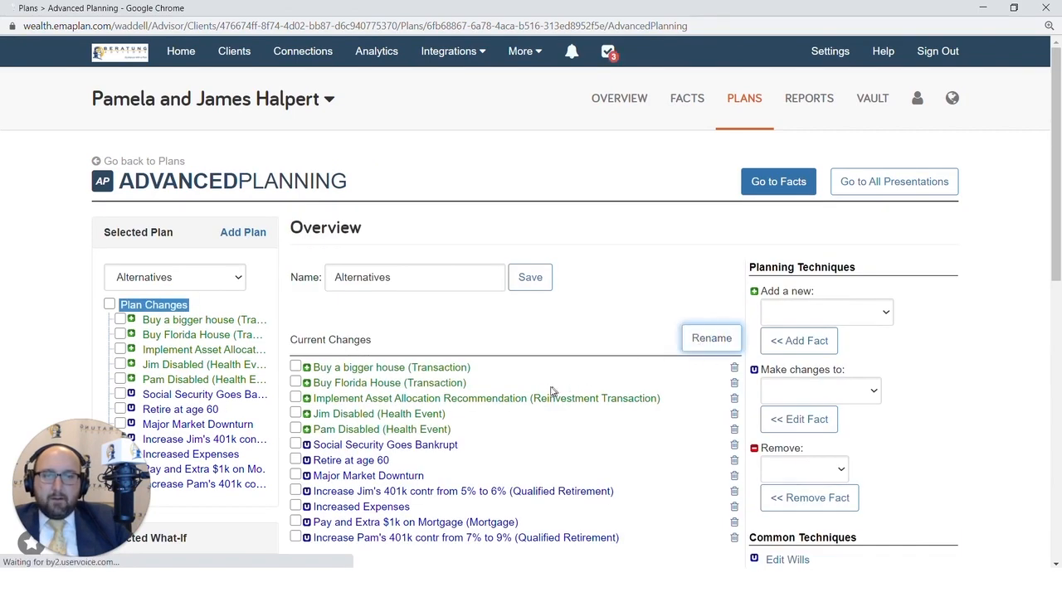
Rename the Social Security change to 'Take Social Security at 62', correcting the misspelling.
scroll(550, 391, "down", 3)
left_click(462, 275)
left_click_drag(462, 274, 317, 240)
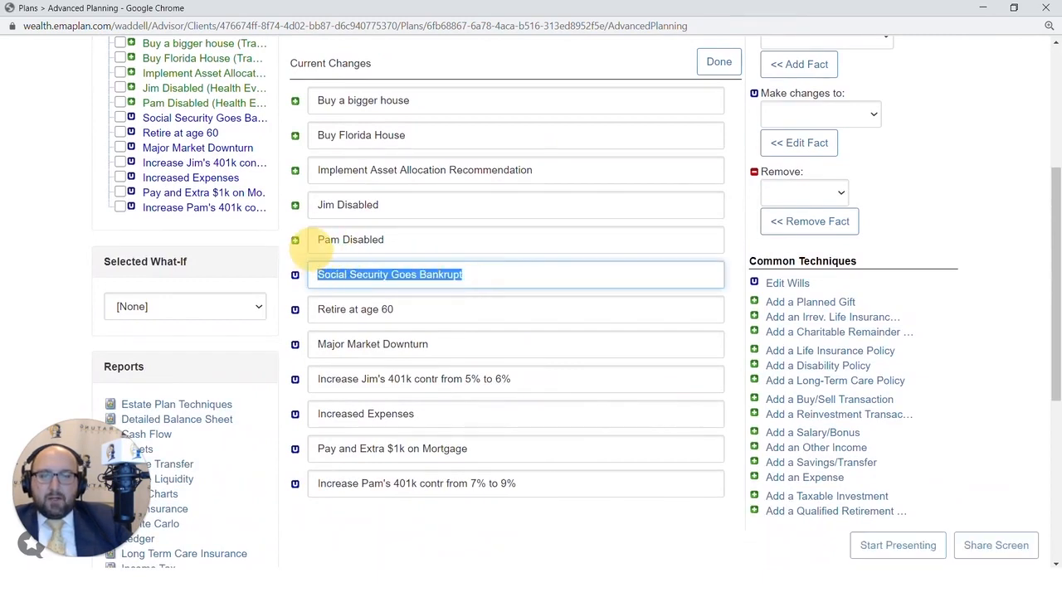
type("Take Soc")
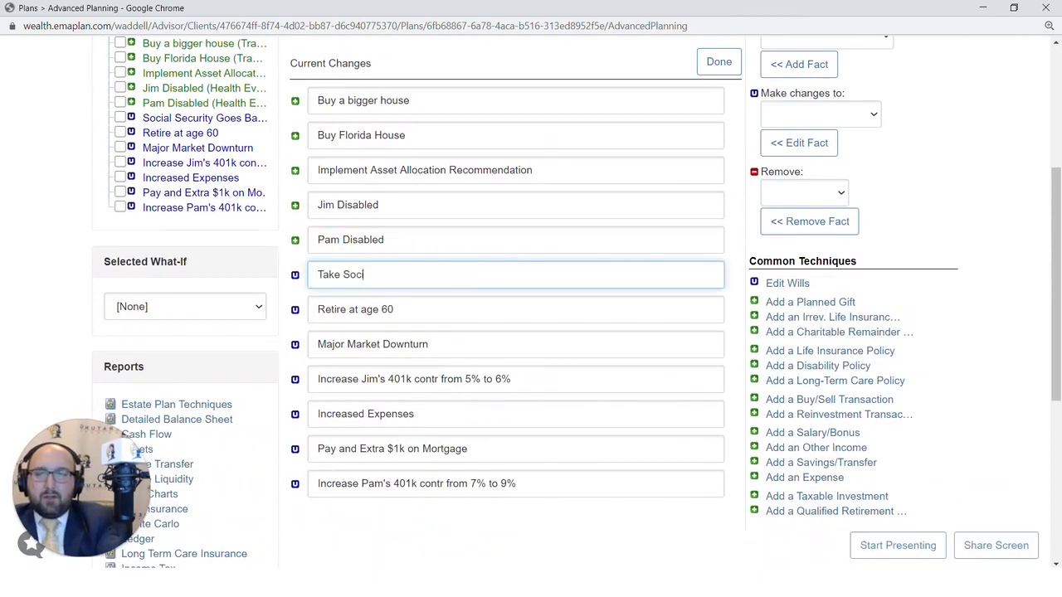
type("ial Se")
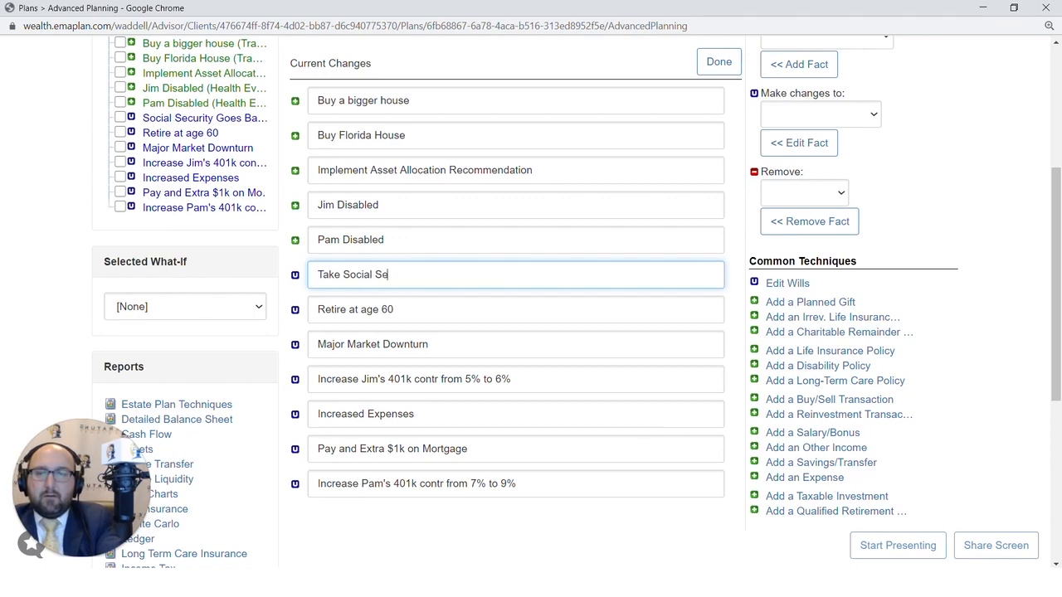
type("cuity at 62")
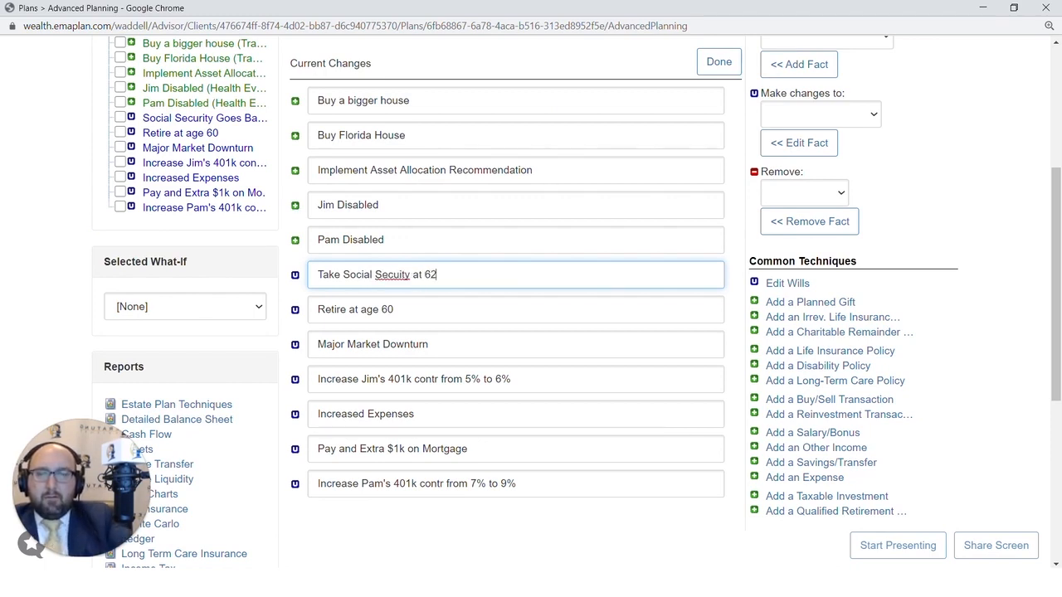
right_click(390, 276)
left_click(398, 285)
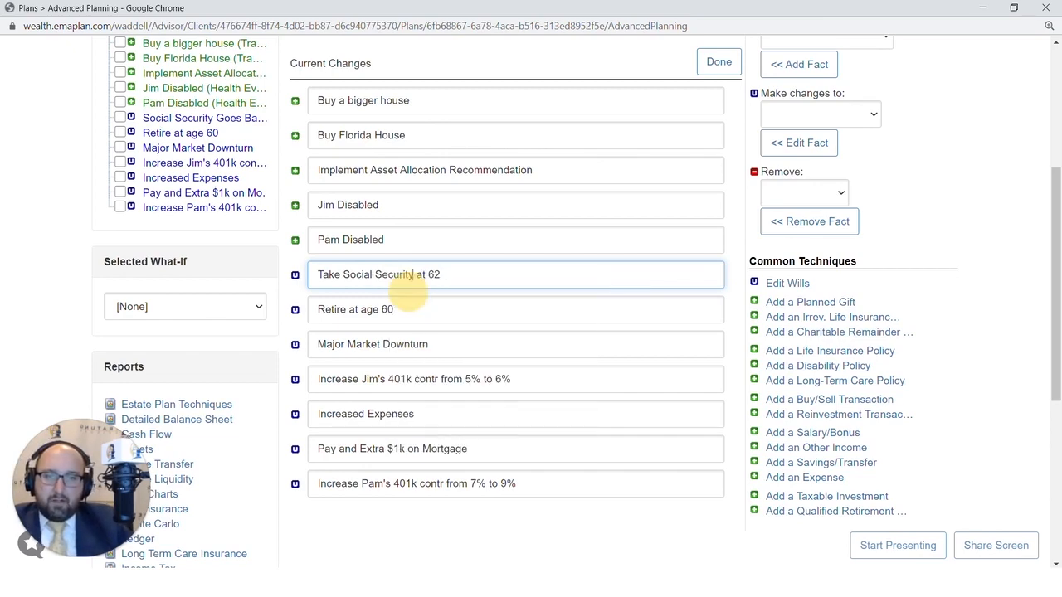
left_click(718, 63)
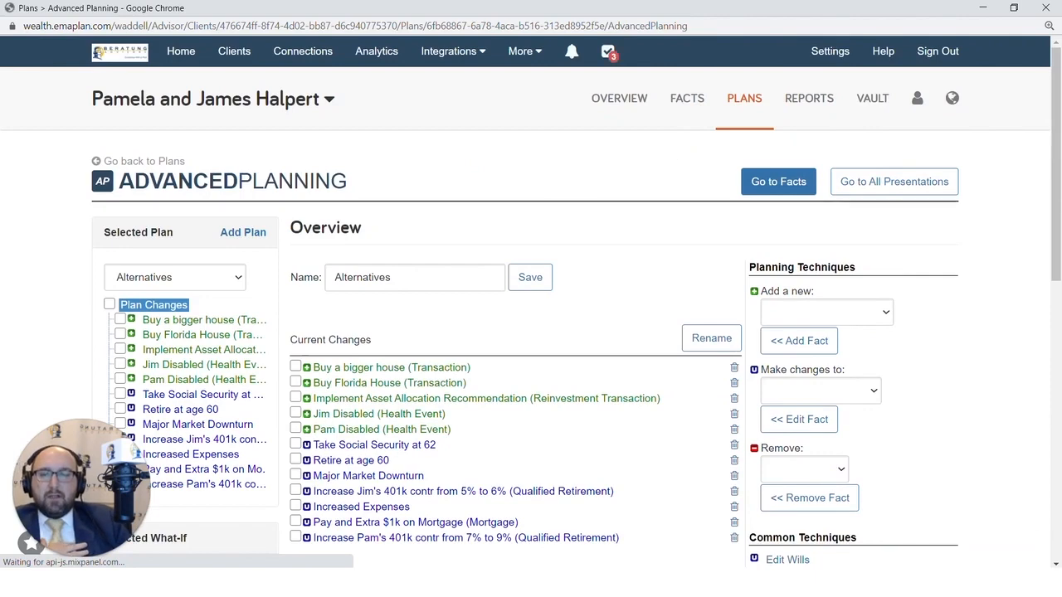
Choose Deferred Income and open the Dunder Mifflin Pension fact for editing.
scroll(623, 315, "down", 2)
left_click(834, 253)
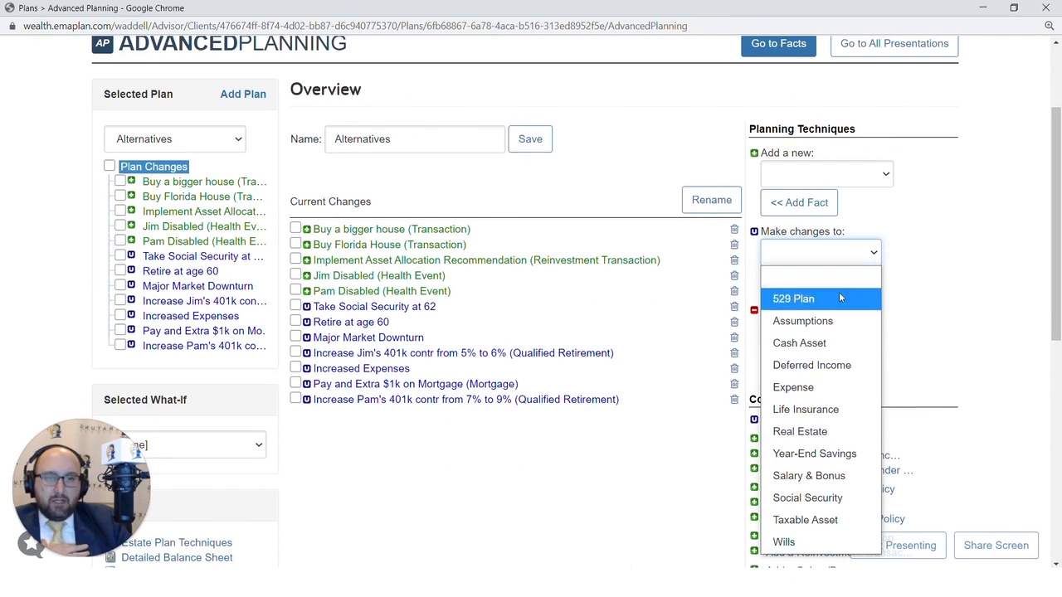
left_click(838, 371)
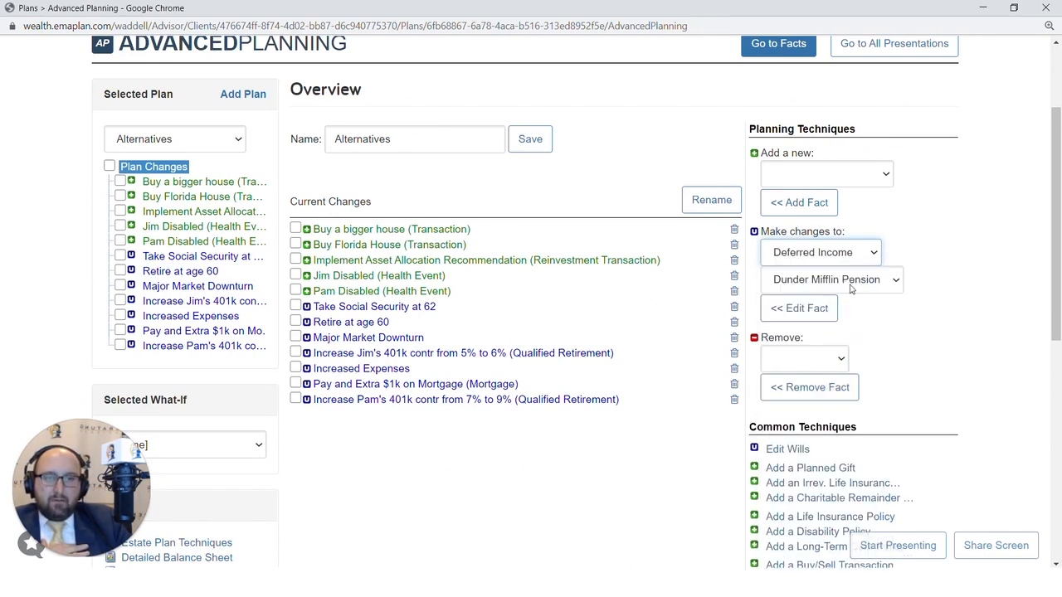
left_click(818, 310)
Change the pension's annual amount from $25,000 to $18,000 and save.
scroll(666, 322, "down", 1)
scroll(526, 348, "down", 1)
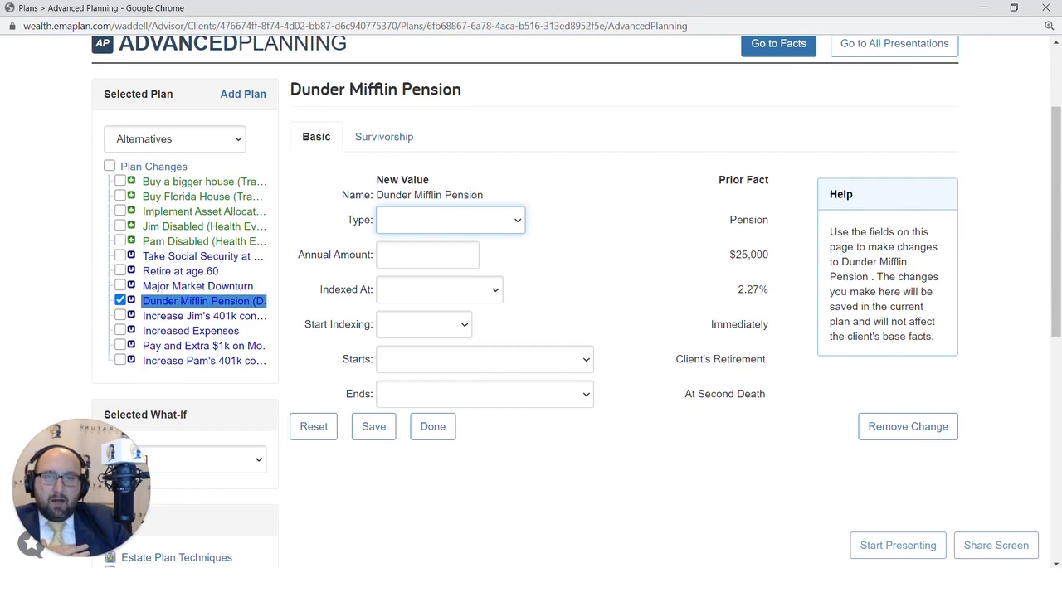
left_click(427, 255)
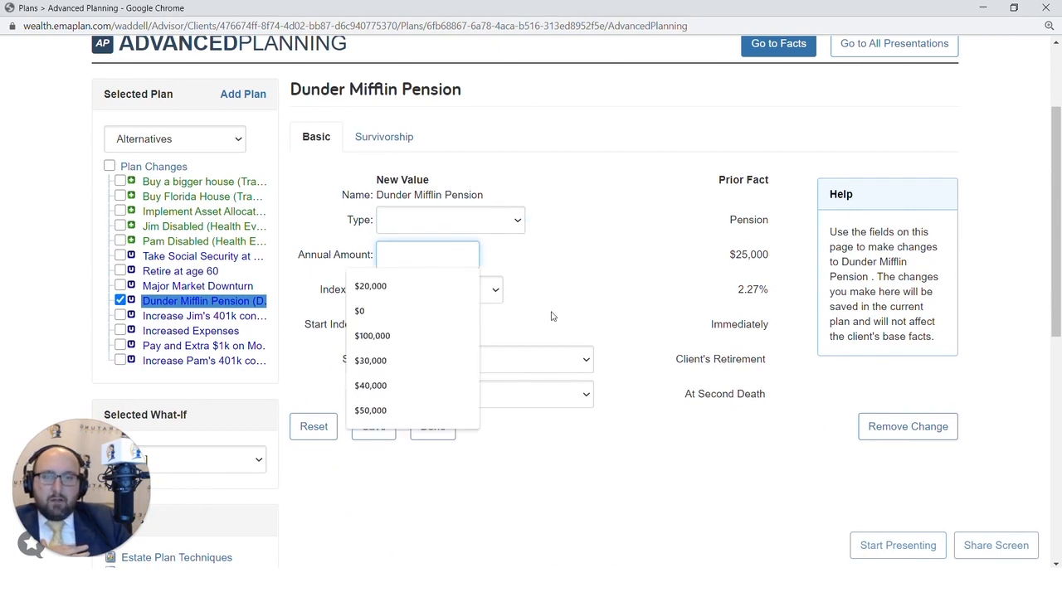
type("180000")
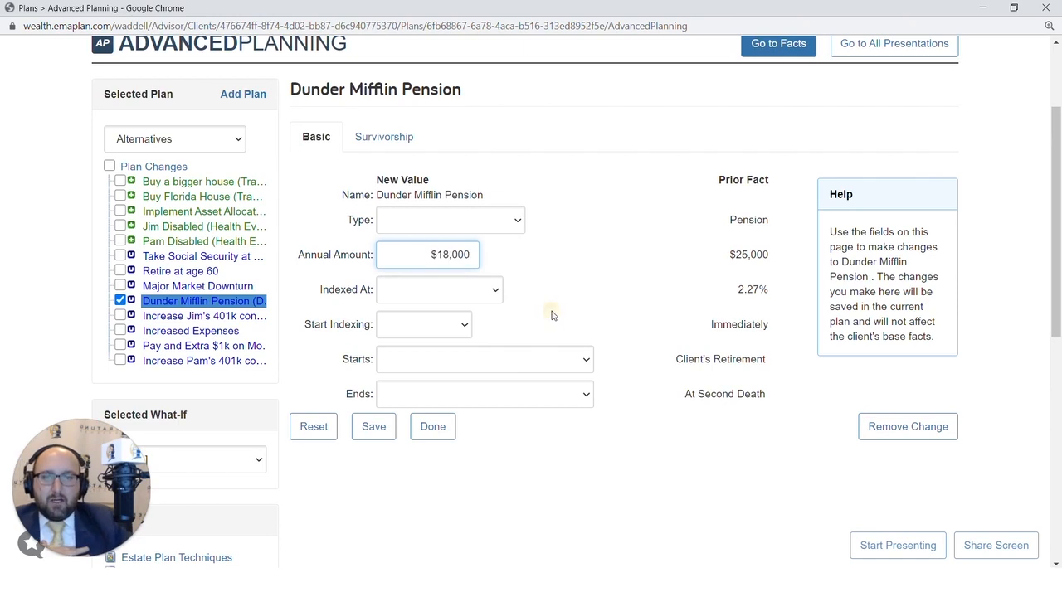
left_click(499, 337)
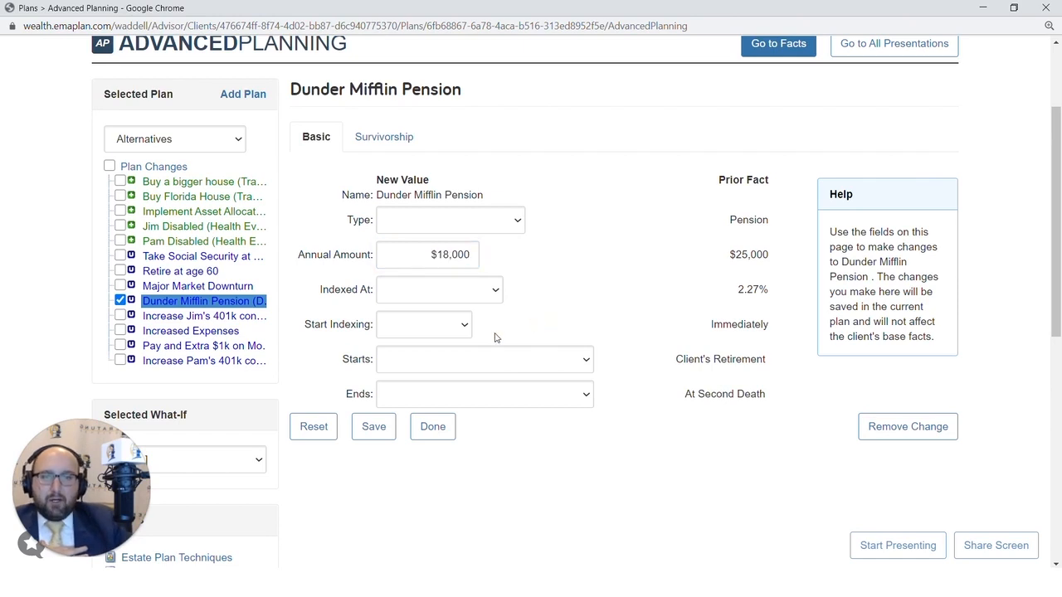
left_click(479, 359)
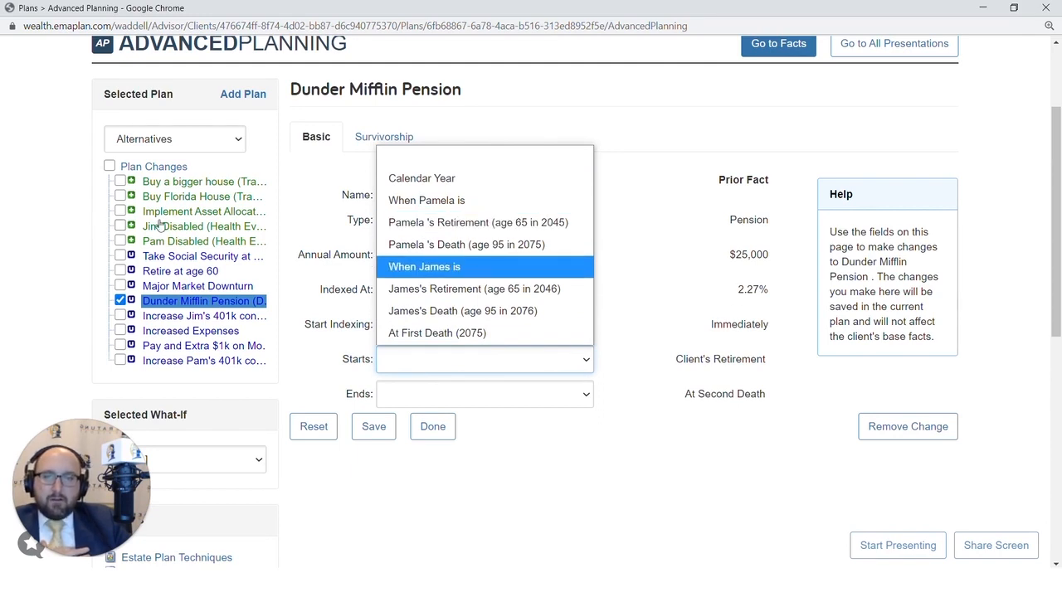
left_click(682, 366)
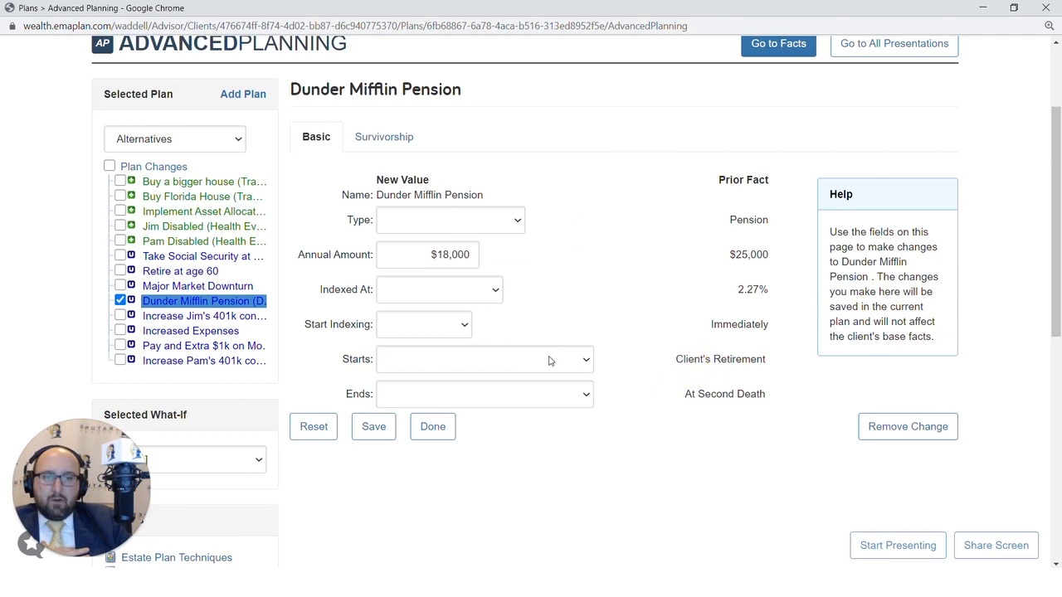
mouse_move(515, 375)
left_click(384, 430)
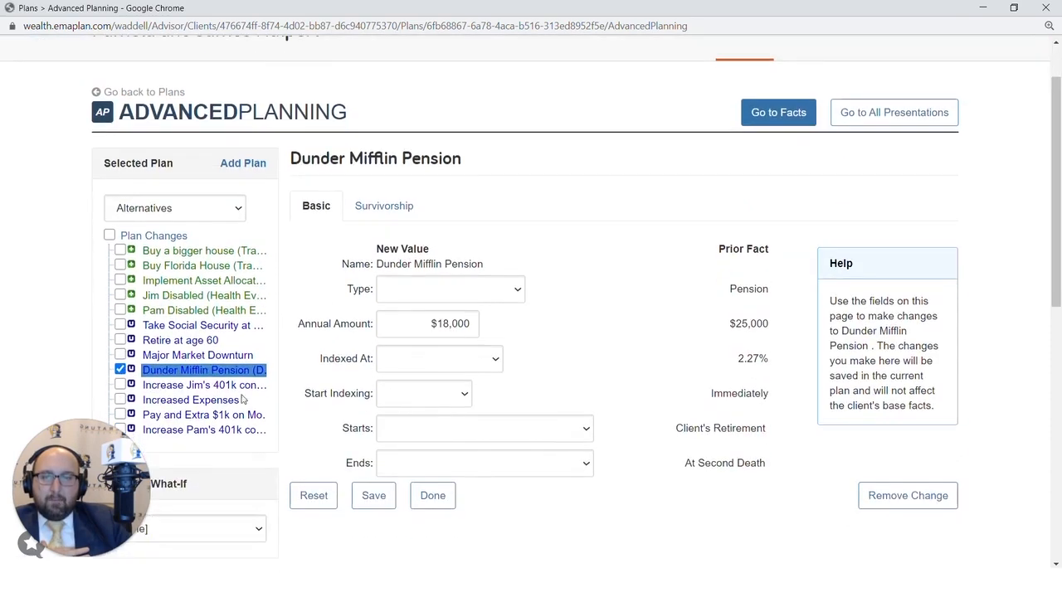
left_click(152, 238)
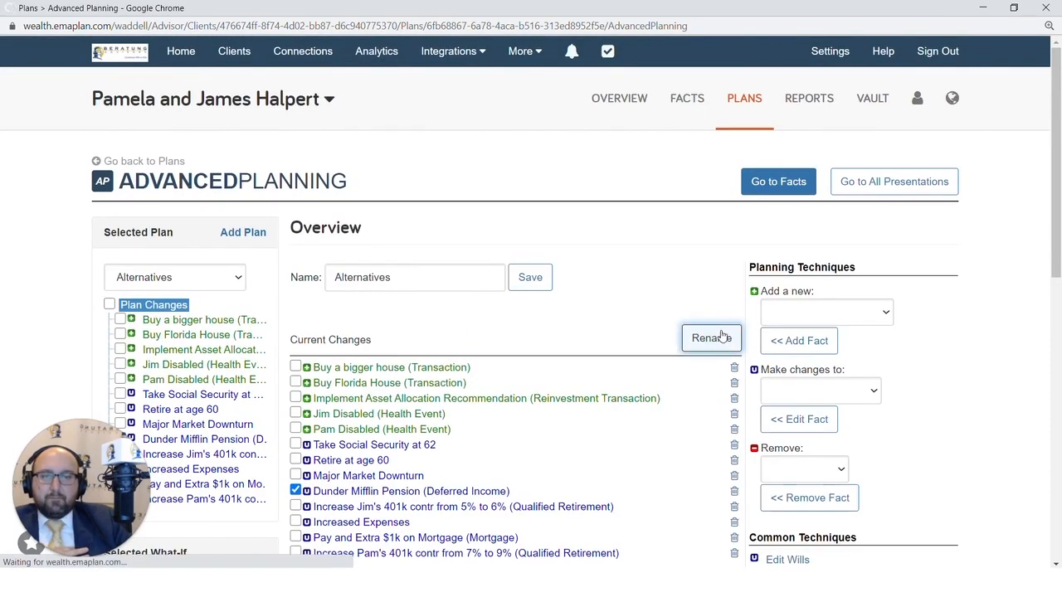
Replace the Dunder Mifflin Pension change name with 'Take Pension at 60'.
left_click(711, 338)
scroll(714, 332, "down", 3)
scroll(713, 331, "down", 1)
left_click(437, 309)
left_click_drag(419, 310, 290, 313)
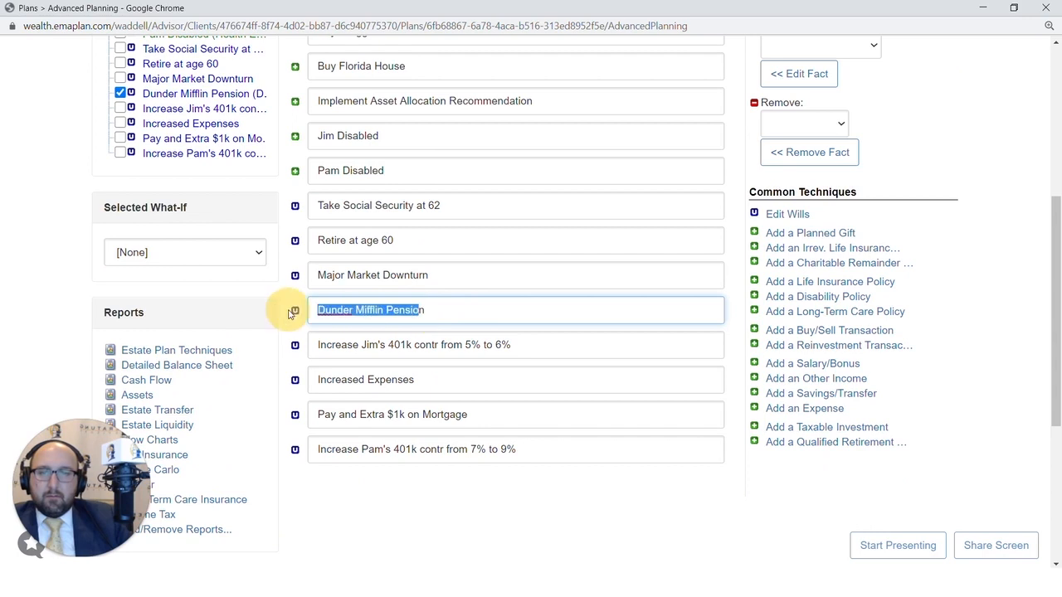
key("BackSpace")
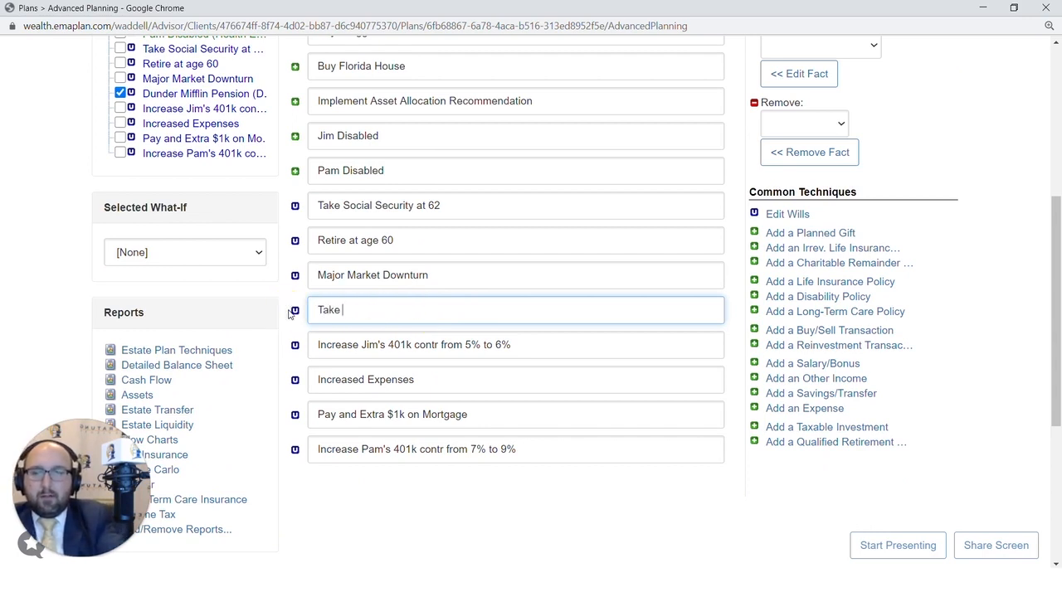
type("Take Pensrion")
key("BackSpace")
key("BackSpace")
key("BackSpace")
key("BackSpace")
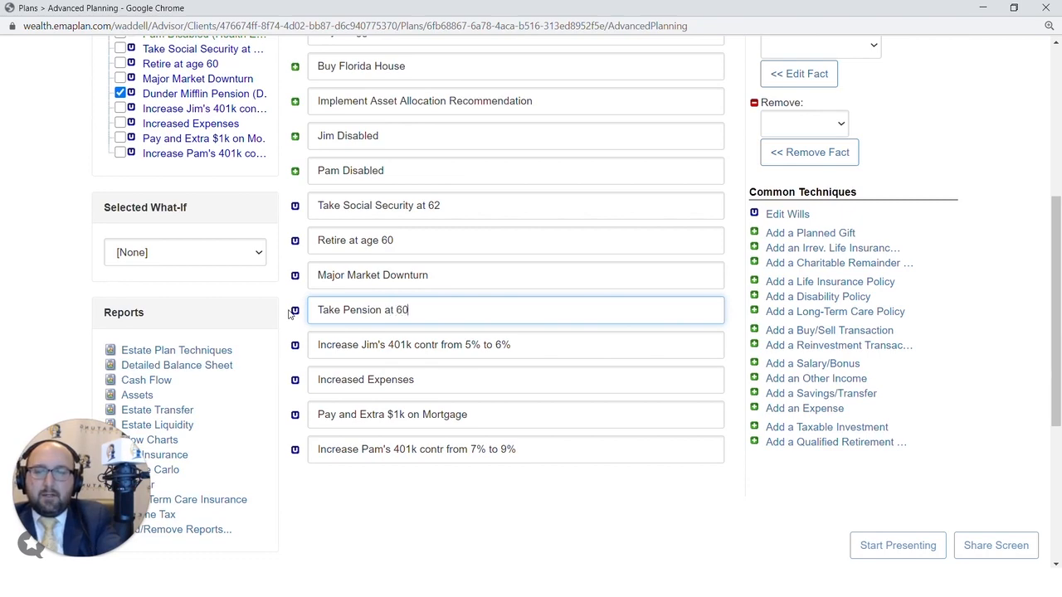
key("Return")
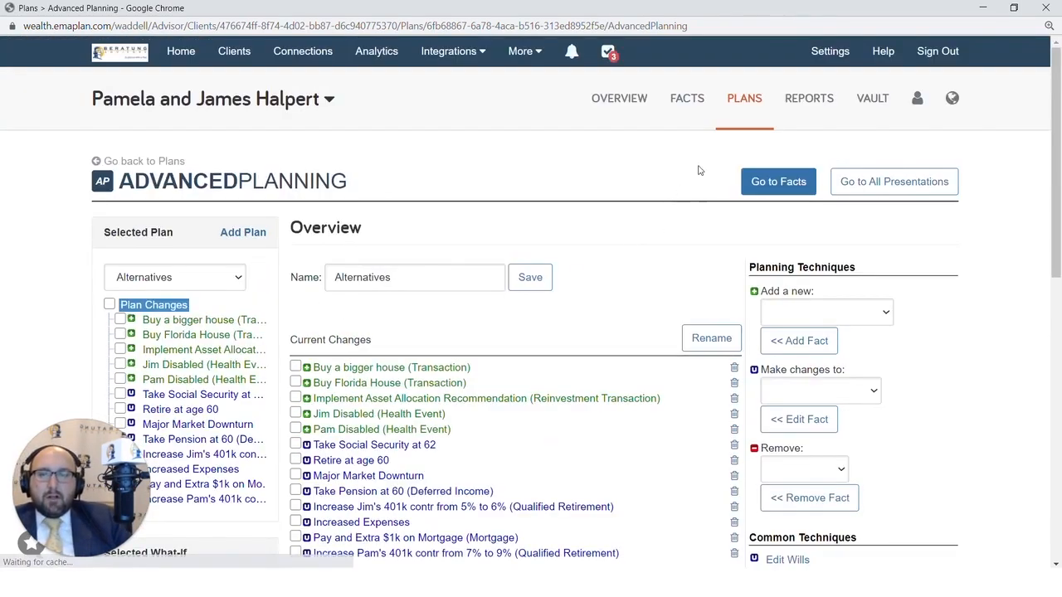
Open the Decision Center and select the Alternatives plan for comparison.
left_click(755, 102)
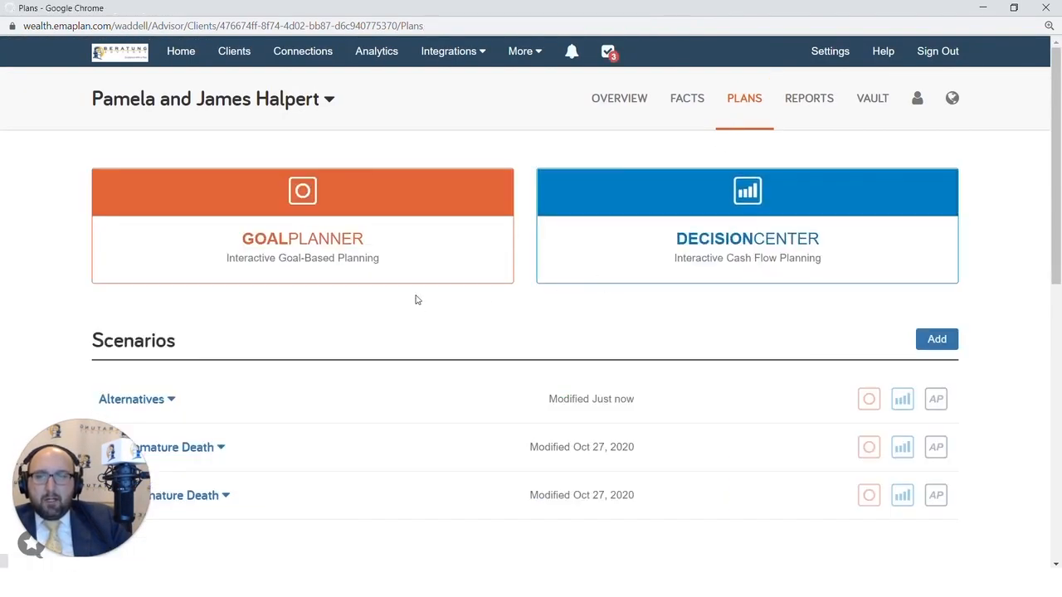
left_click(550, 267)
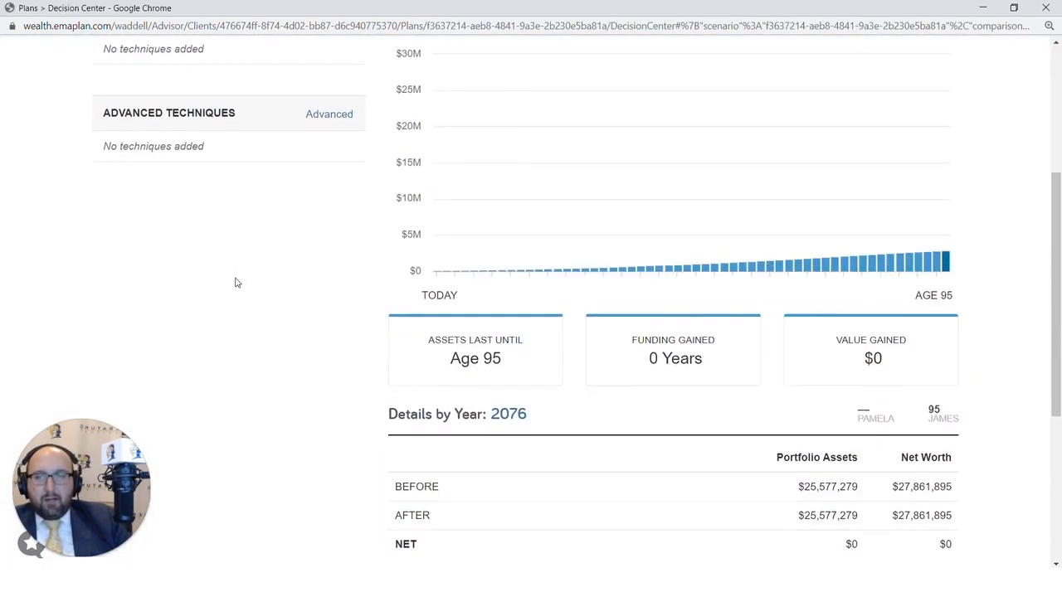
left_click(165, 125)
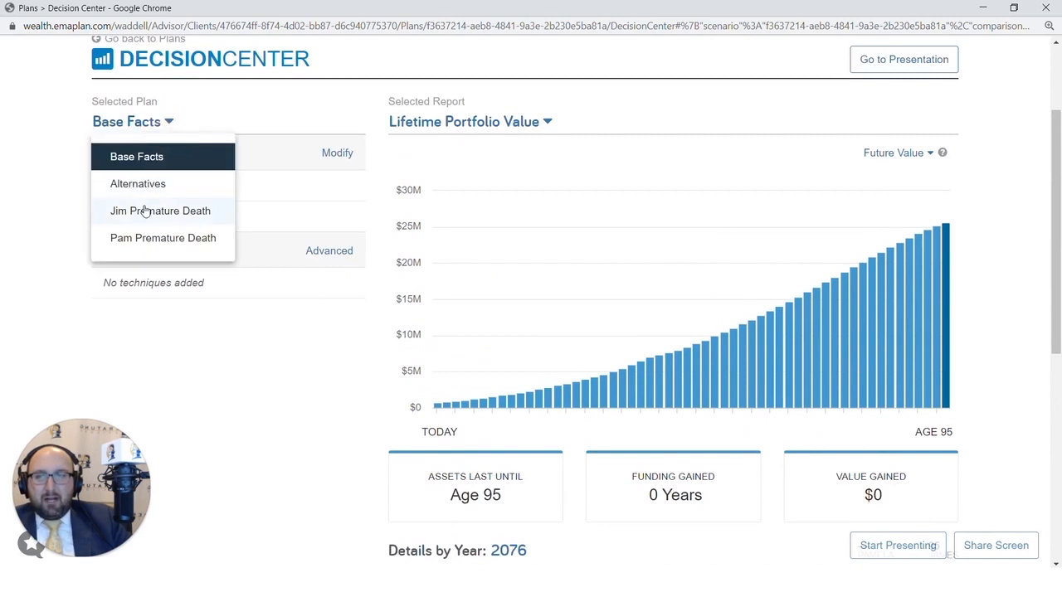
left_click(146, 191)
scroll(229, 286, "down", 2)
scroll(229, 287, "down", 2)
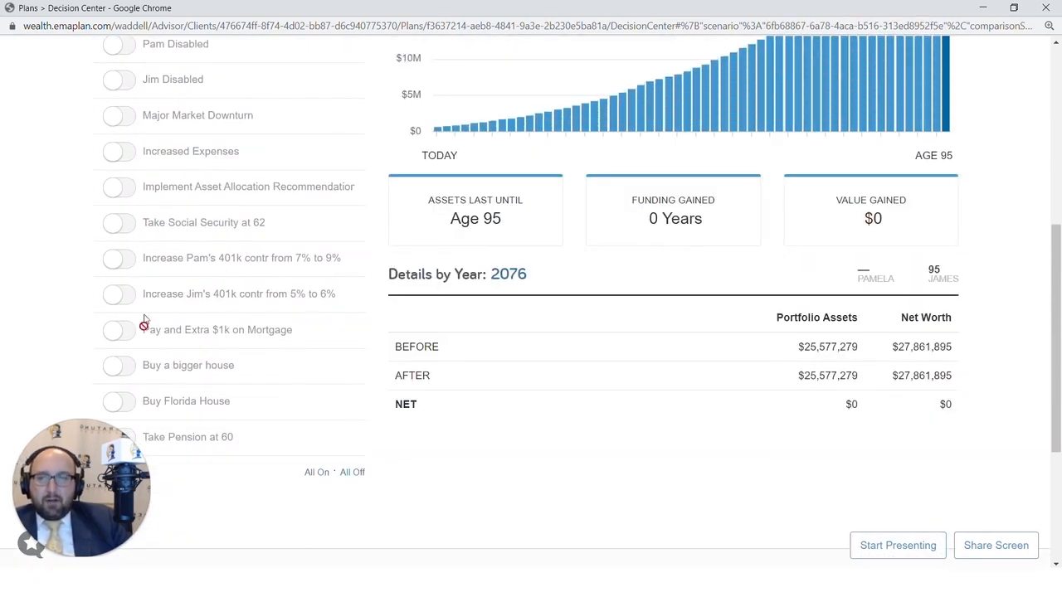
scroll(117, 372, "down", 1)
Toggle Retire at age 60 and Take Pension at 60 on, note $7,901,435 value lost, then off.
left_click(115, 371)
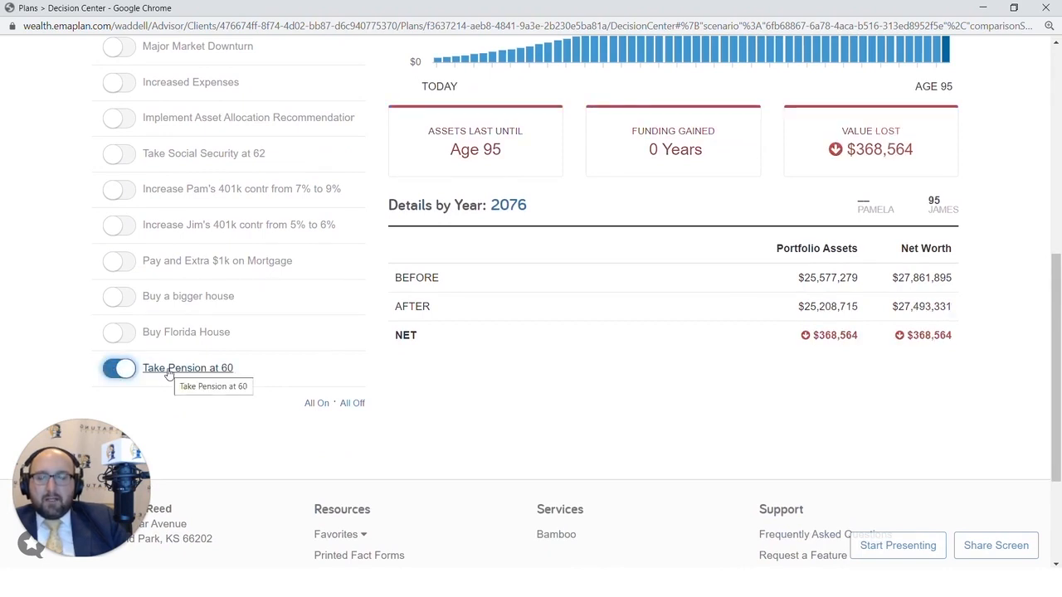
scroll(168, 374, "up", 1)
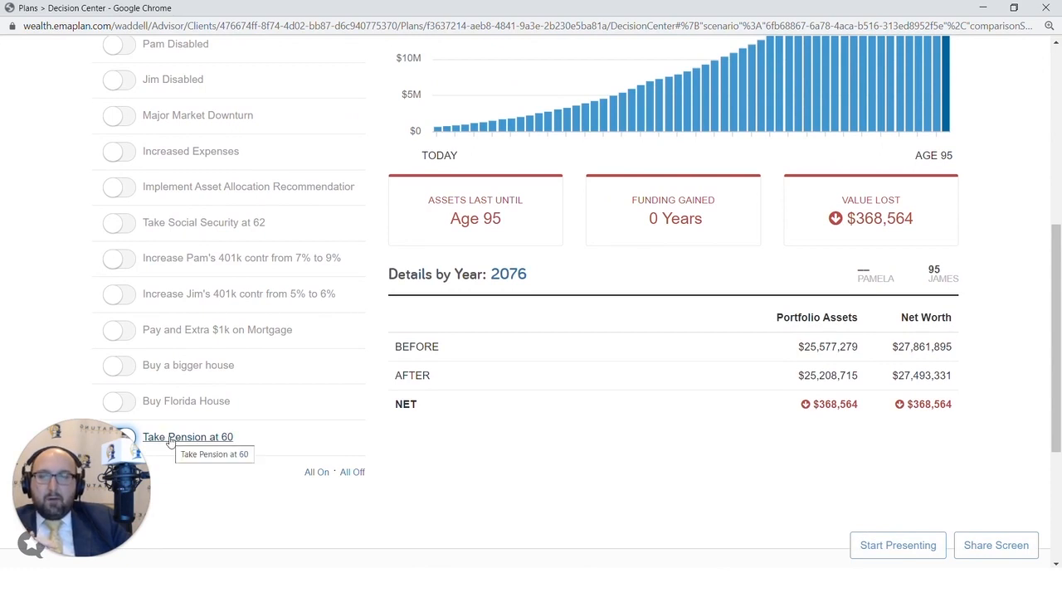
scroll(169, 439, "up", 1)
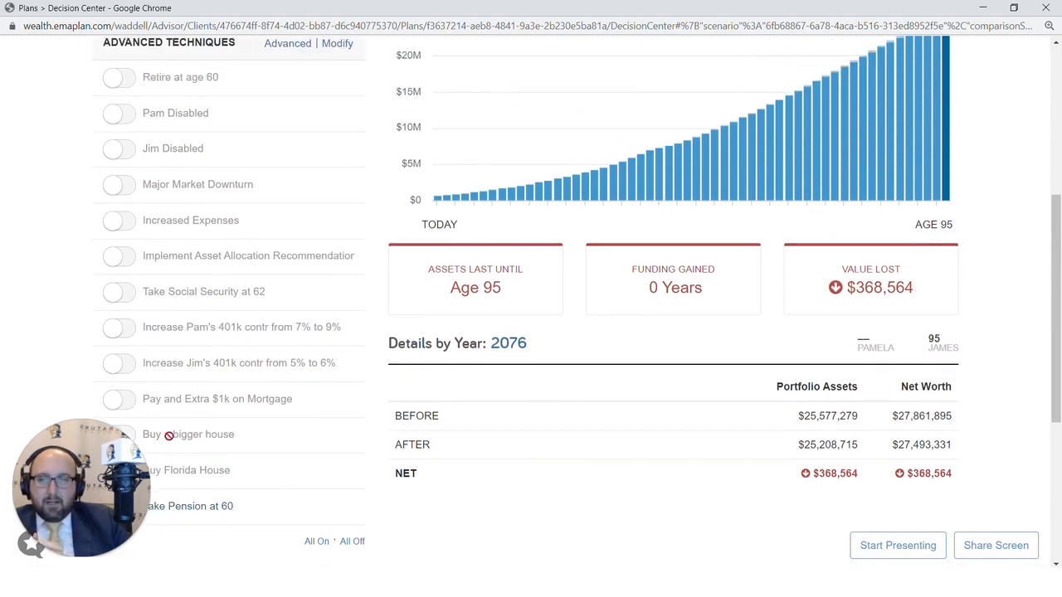
left_click(108, 83)
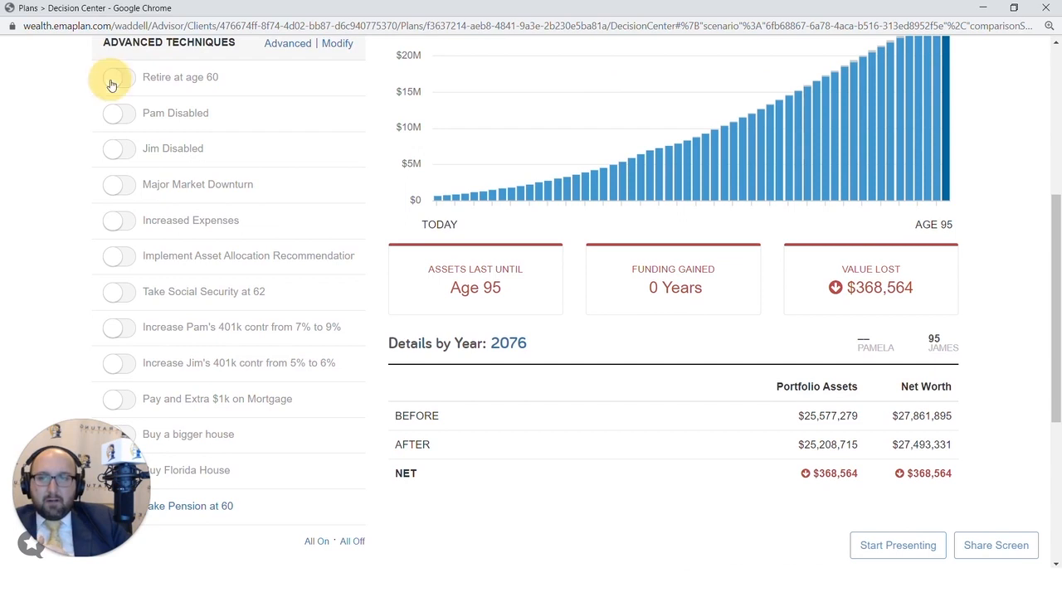
left_click(211, 505)
scroll(217, 469, "down", 2)
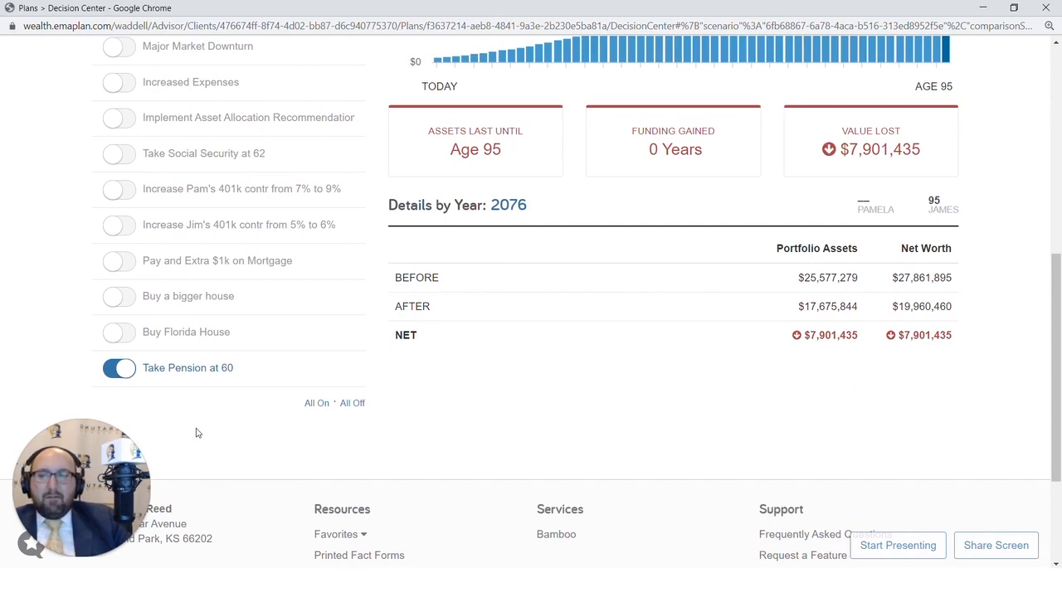
left_click(119, 368)
scroll(119, 365, "up", 4)
left_click(112, 220)
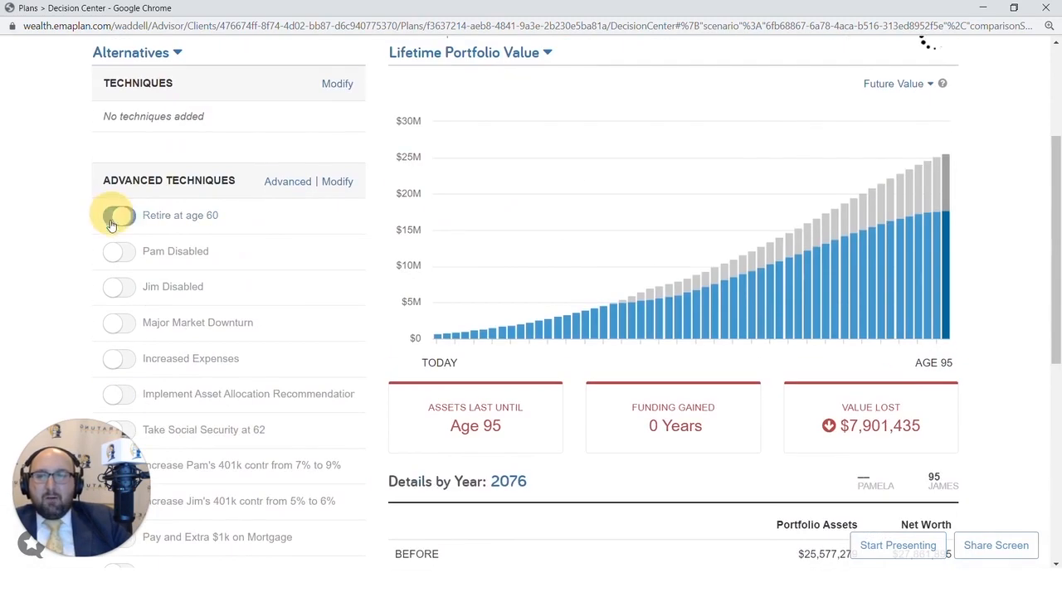
scroll(112, 222, "up", 3)
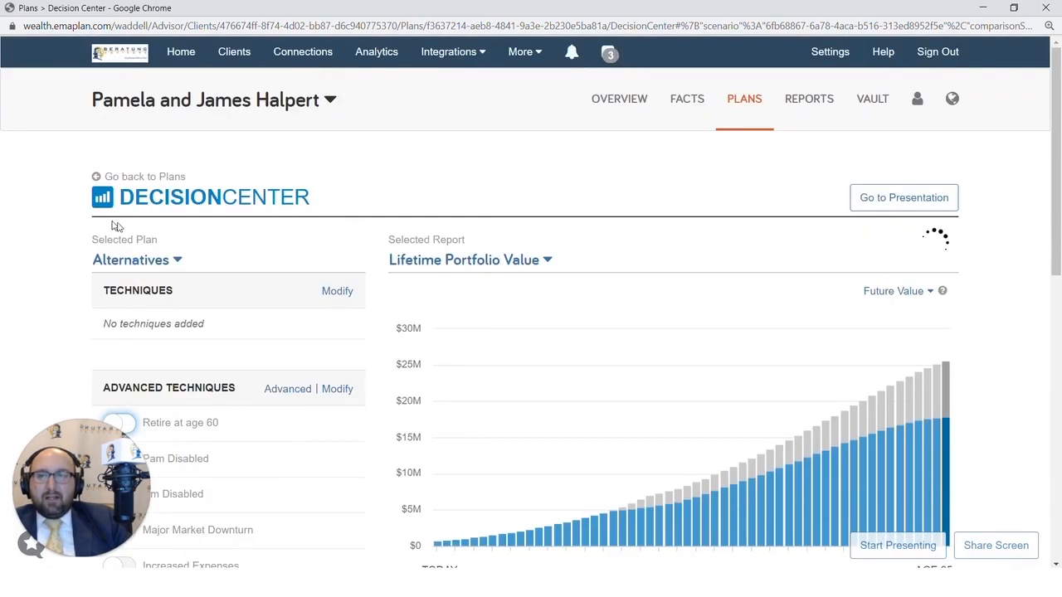
left_click(746, 112)
Open Advanced Planning for Alternatives and make the change names editable.
scroll(630, 282, "down", 2)
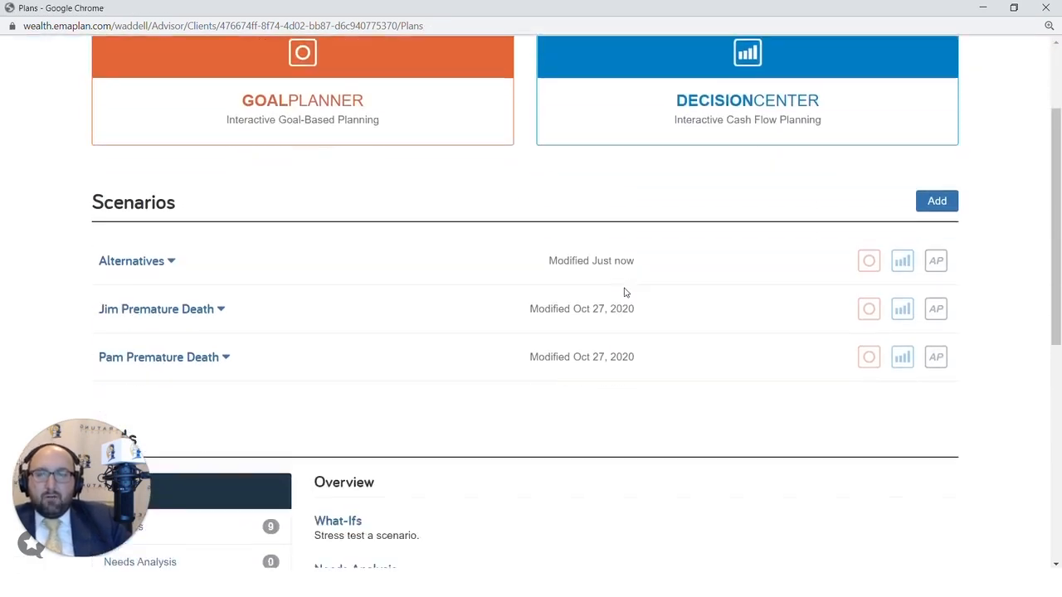
left_click(944, 264)
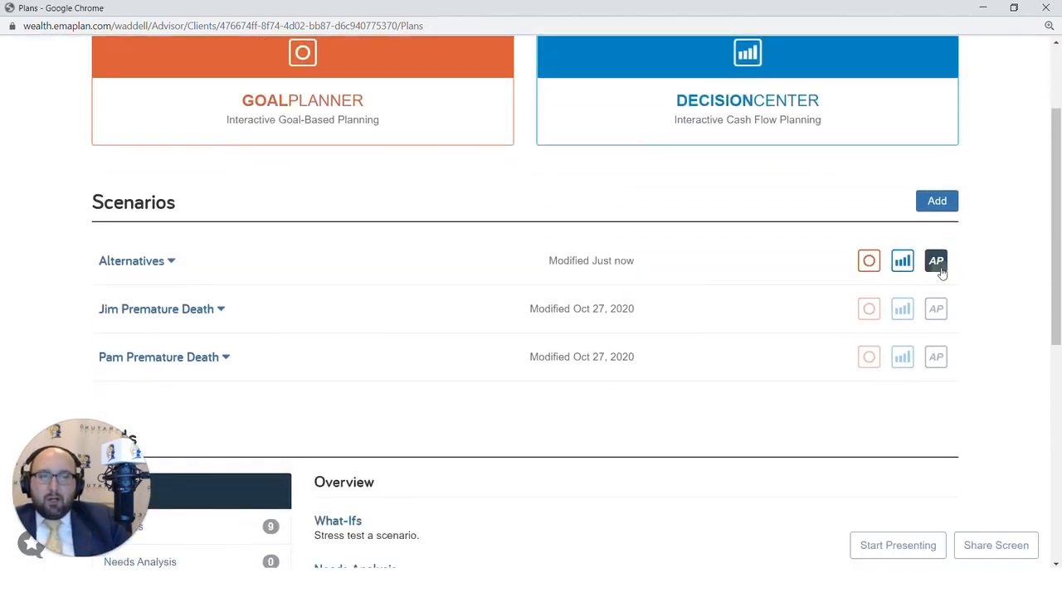
scroll(448, 419, "down", 2)
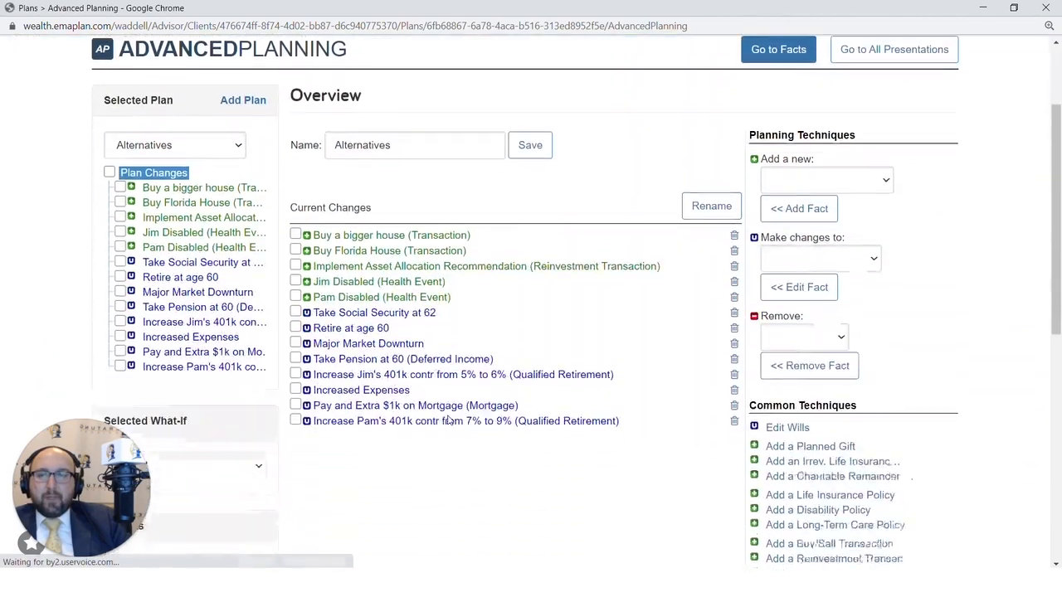
scroll(841, 317, "up", 2)
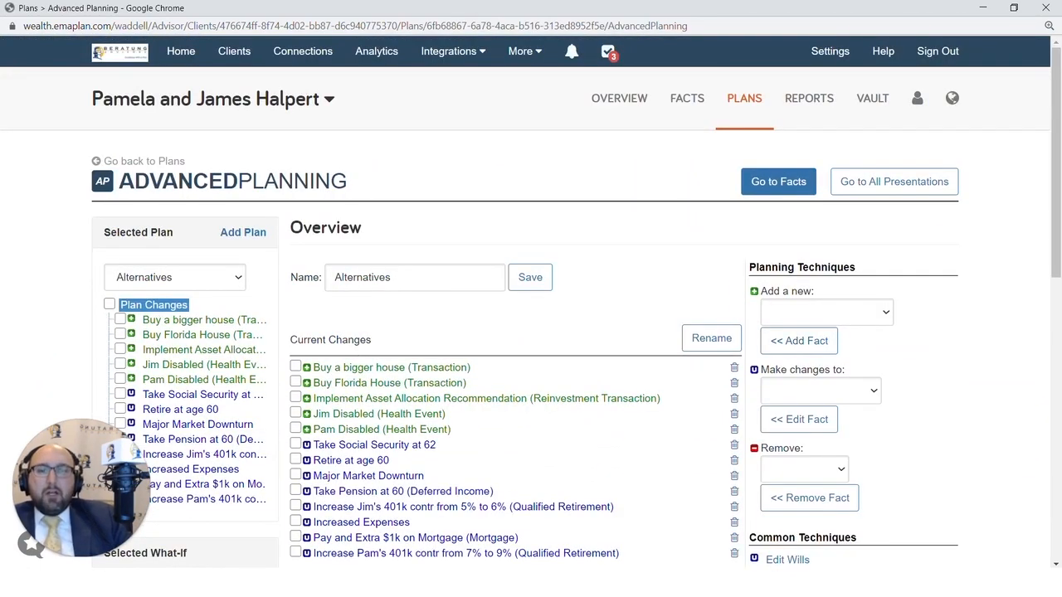
left_click(722, 346)
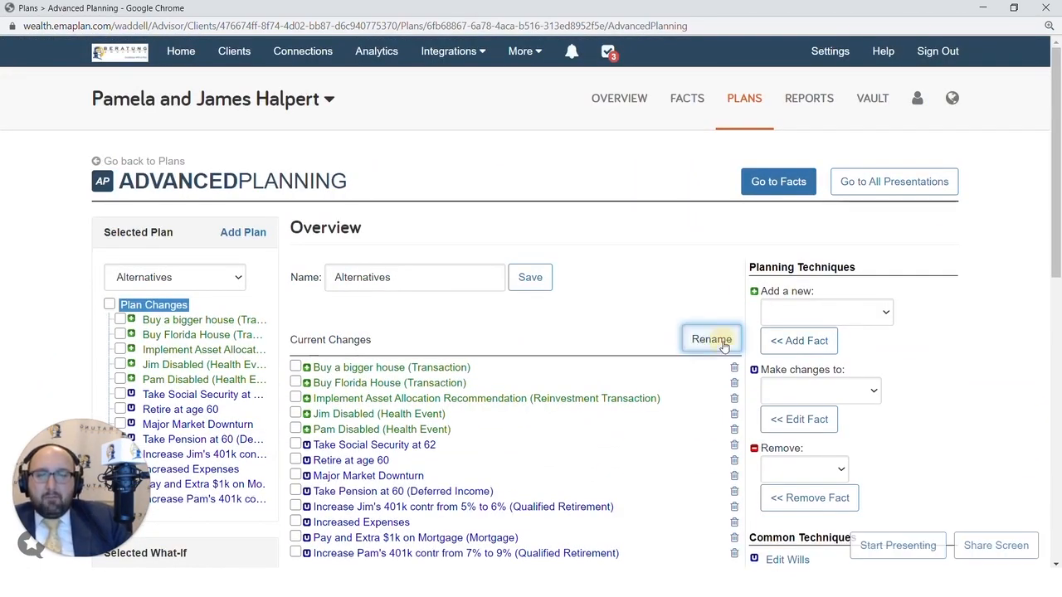
Prefix Take Social Security at 62, Retire at age 60 and Take Pension at 60 with '1'.
scroll(723, 349, "down", 2)
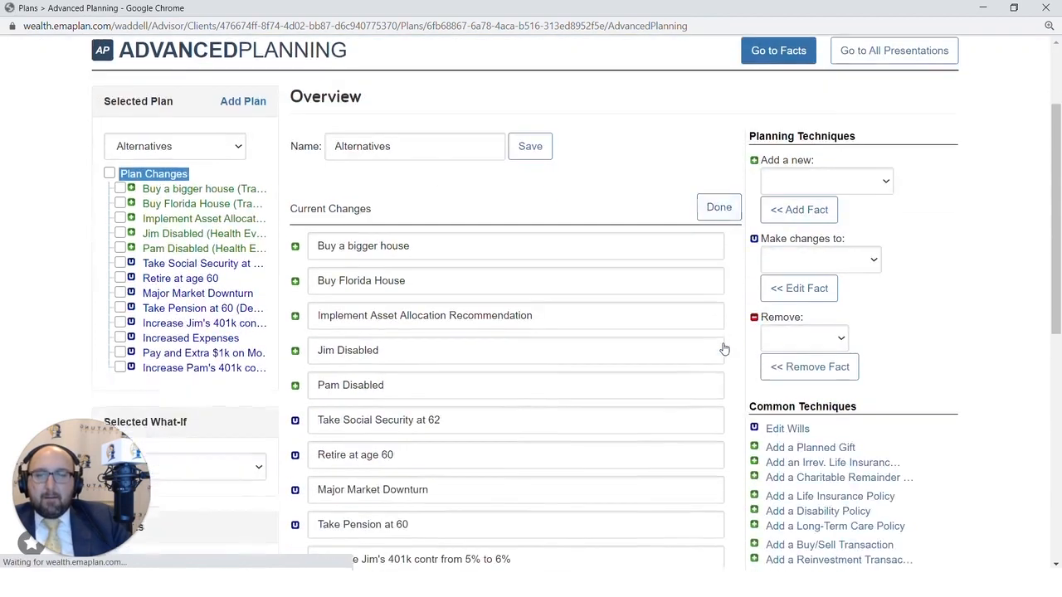
left_click(466, 412)
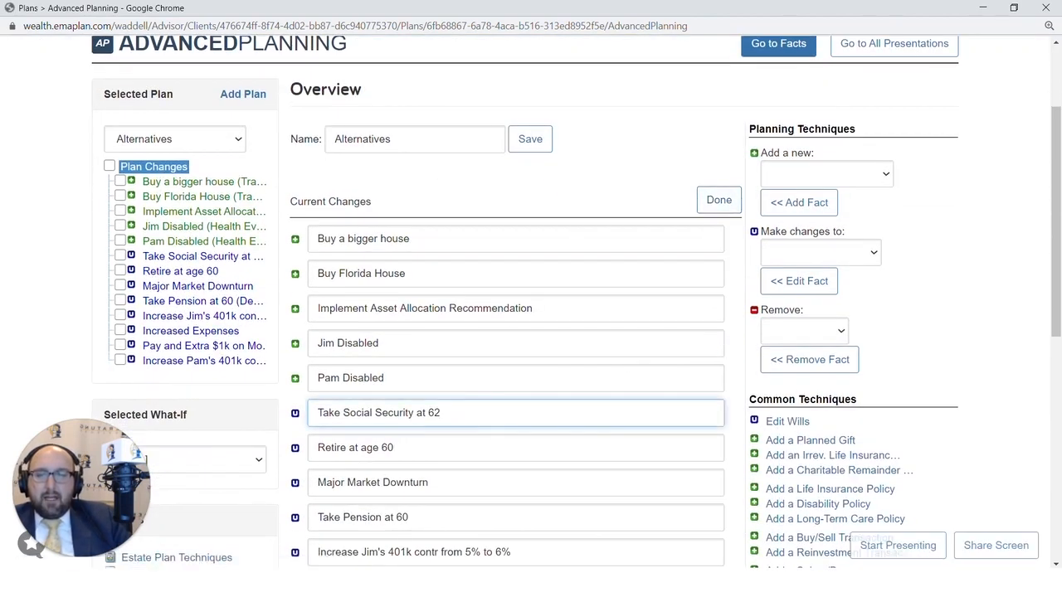
left_click(317, 412)
type("1")
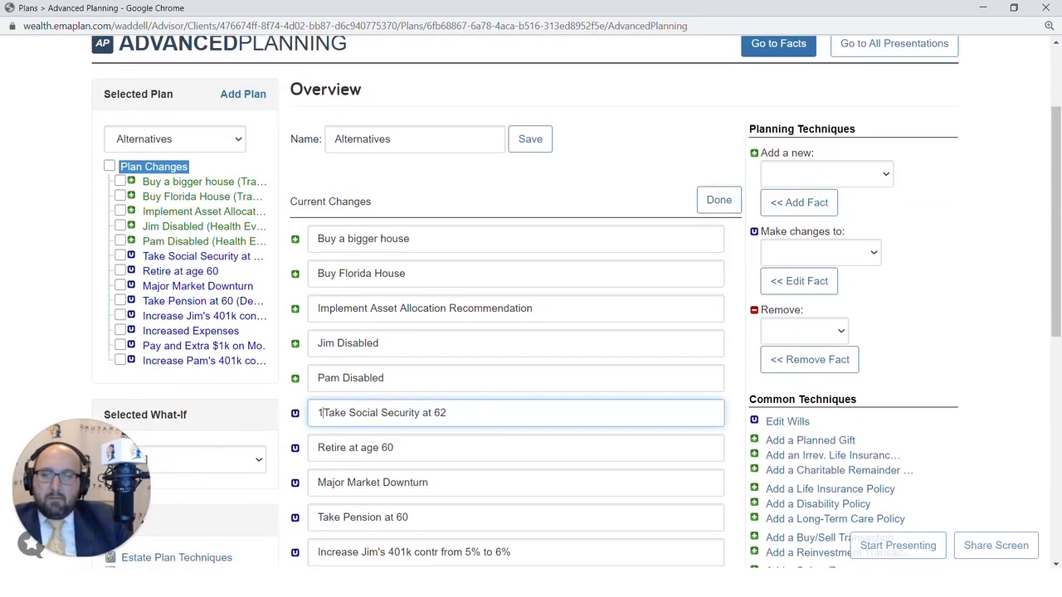
scroll(404, 400, "down", 1)
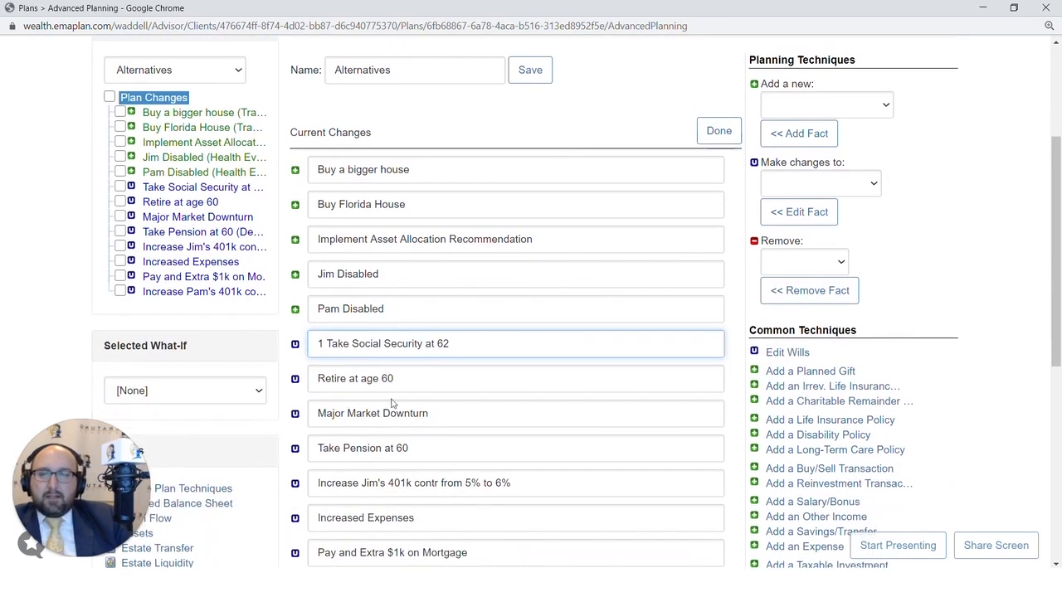
left_click(318, 379)
type("1")
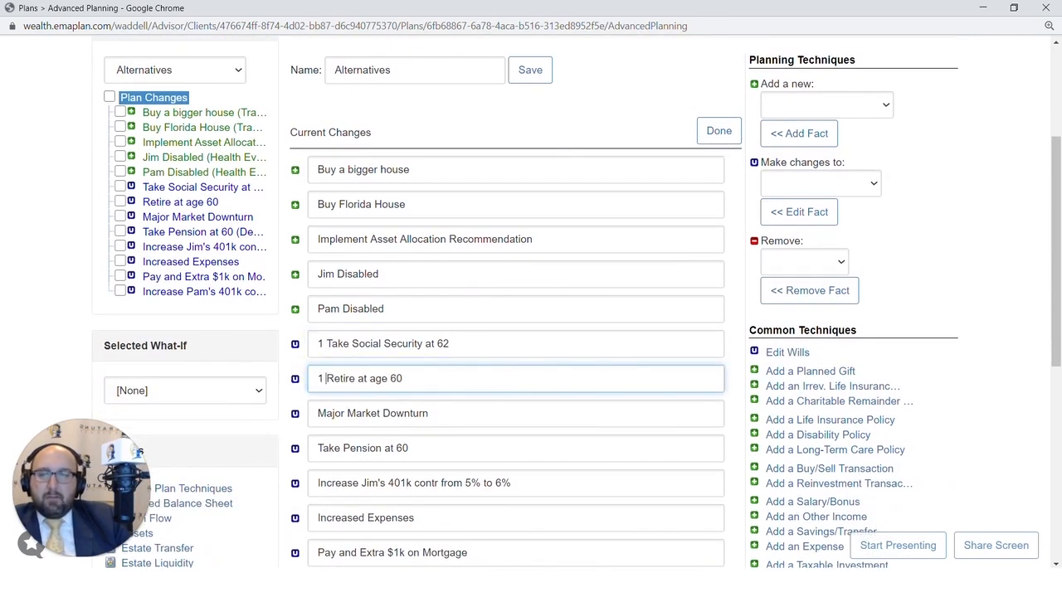
scroll(318, 379, "down", 1)
scroll(514, 332, "down", 1)
left_click(319, 310)
type("1")
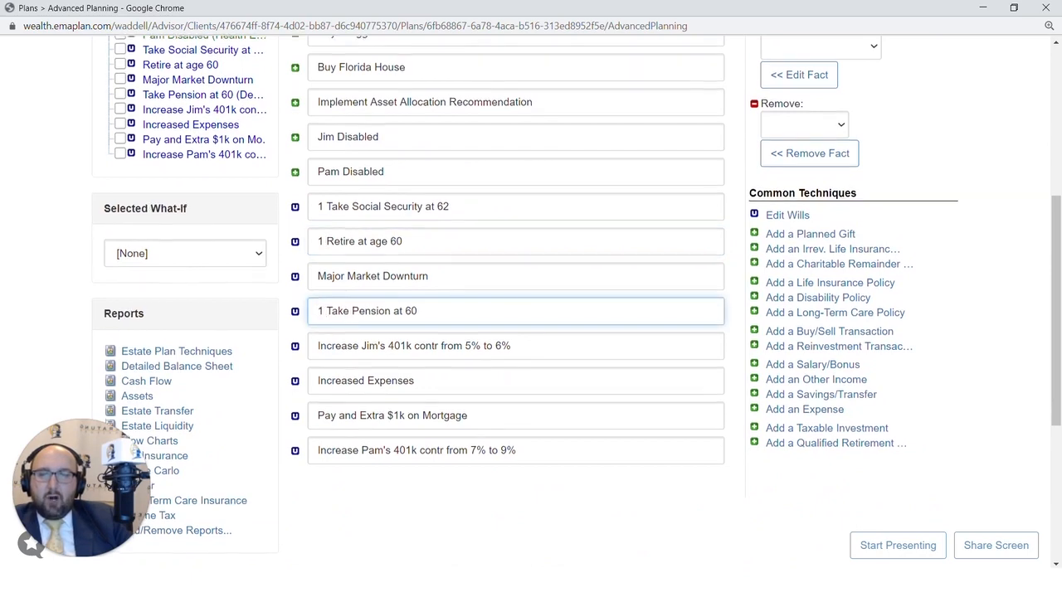
scroll(514, 332, "up", 2)
left_click(722, 132)
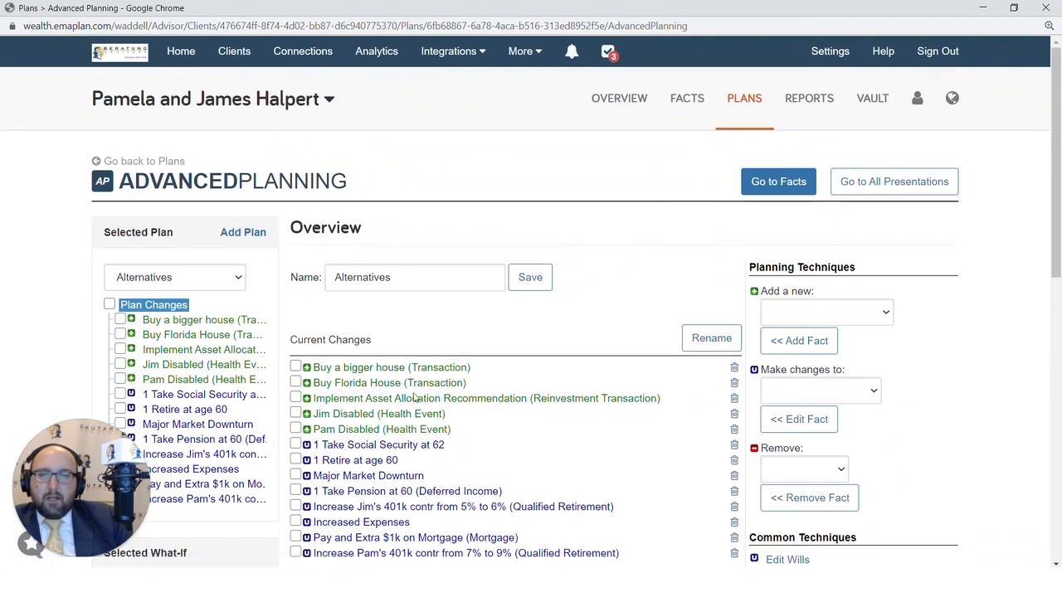
scroll(369, 411, "down", 2)
scroll(369, 411, "up", 2)
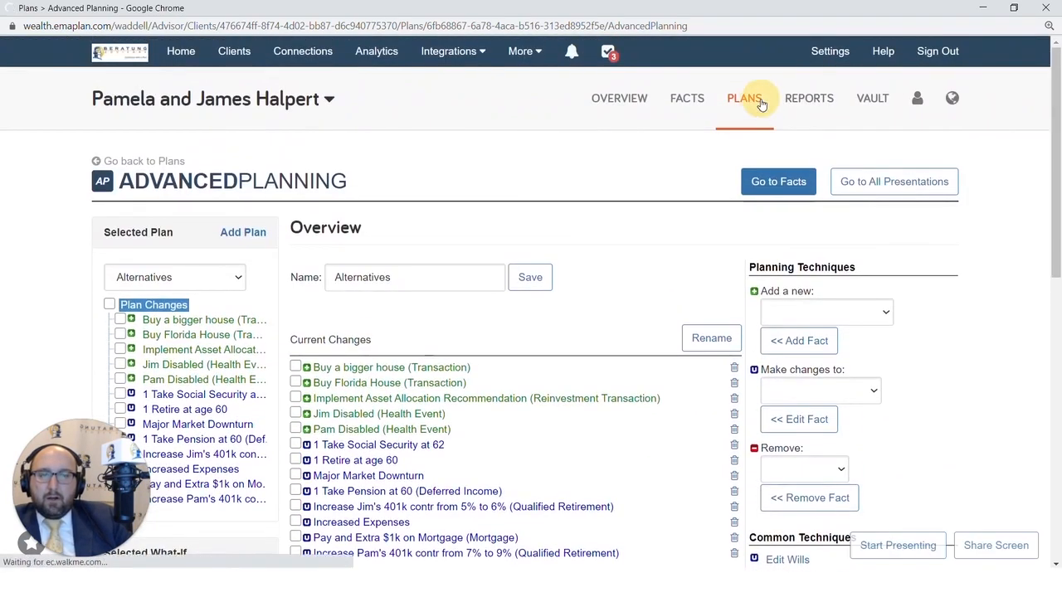
Open the Decision Center and switch the Selected Plan to Alternatives.
left_click(768, 123)
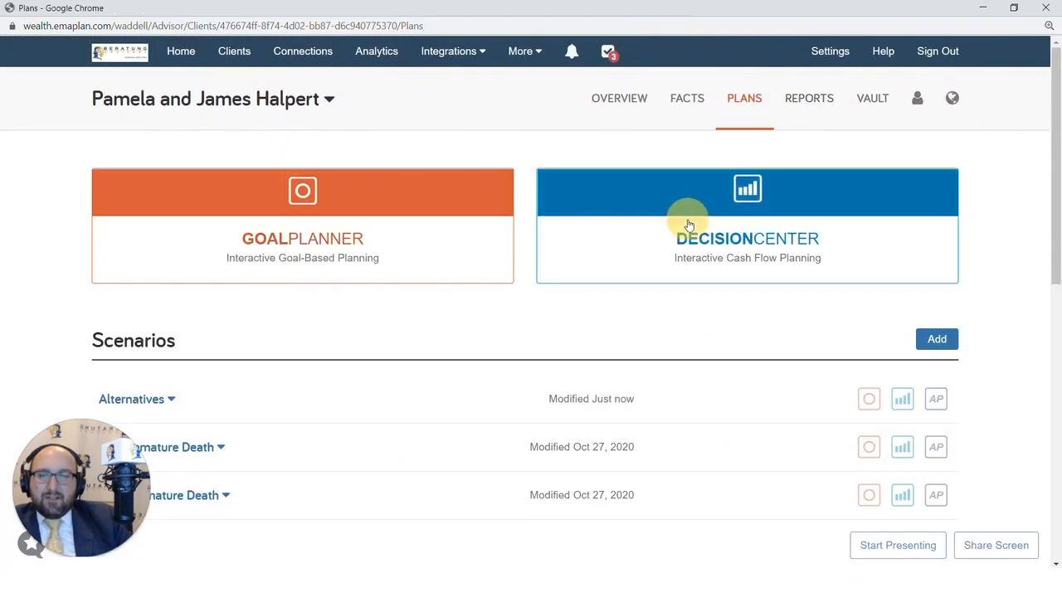
left_click(688, 225)
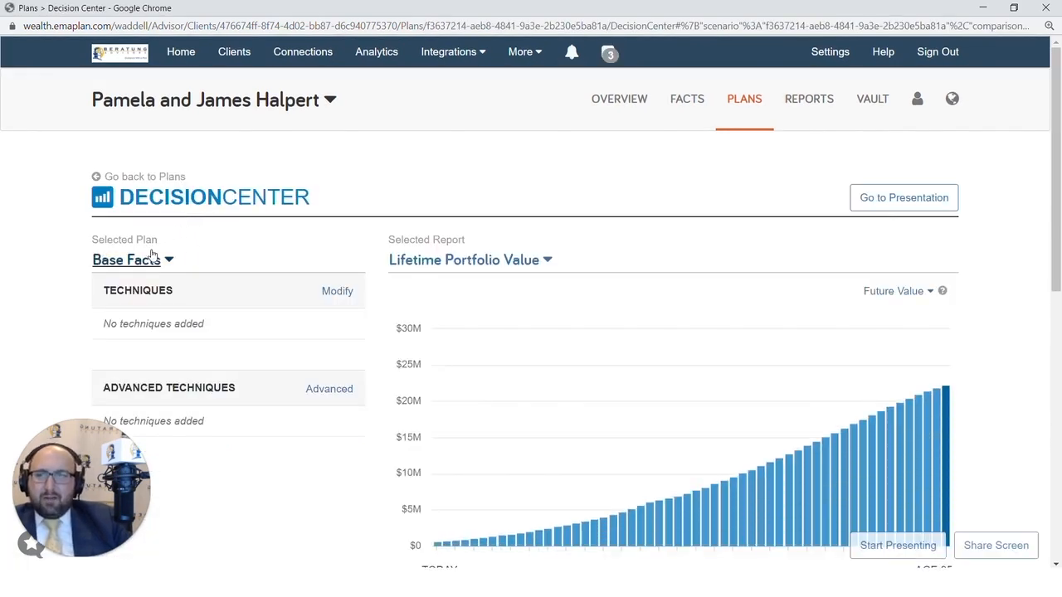
left_click(149, 260)
left_click(149, 320)
scroll(147, 318, "down", 3)
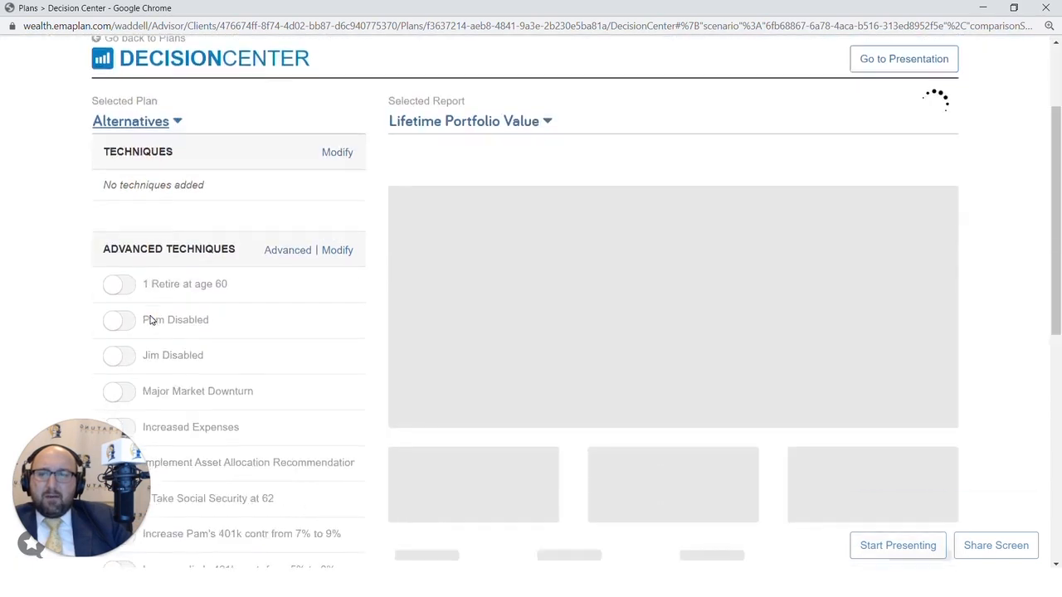
scroll(126, 219, "down", 1)
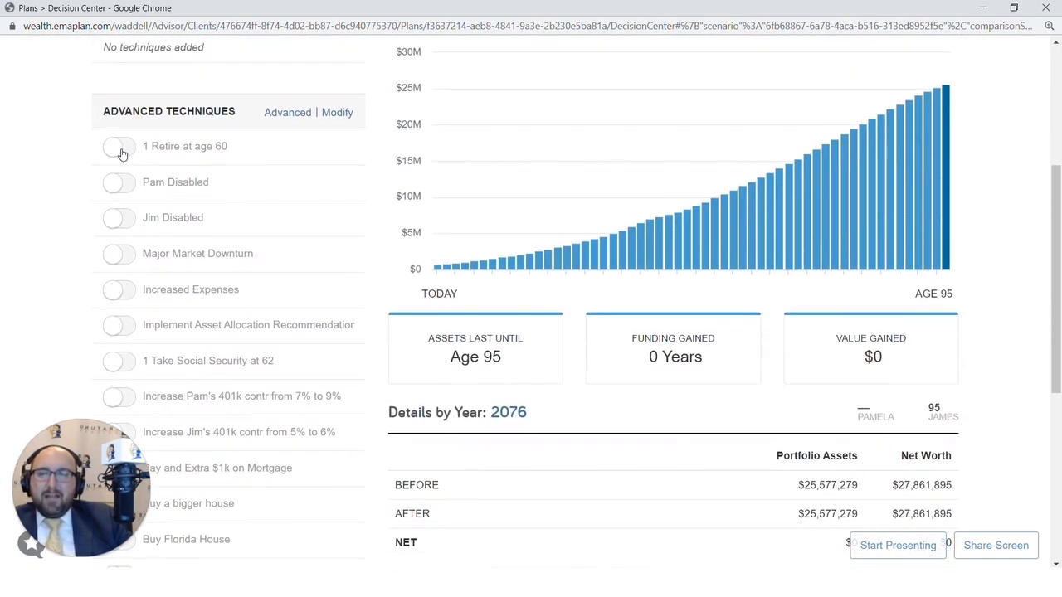
Turn on all three '1' changes together, giving $7,516,745 value lost.
left_click(119, 149)
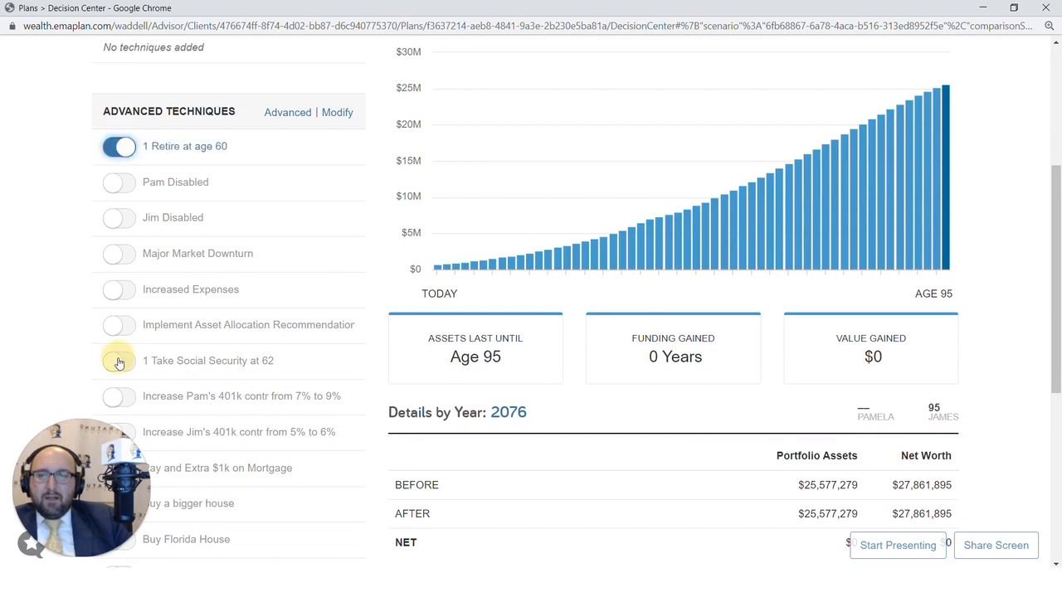
left_click(118, 360)
scroll(120, 349, "down", 4)
left_click(116, 302)
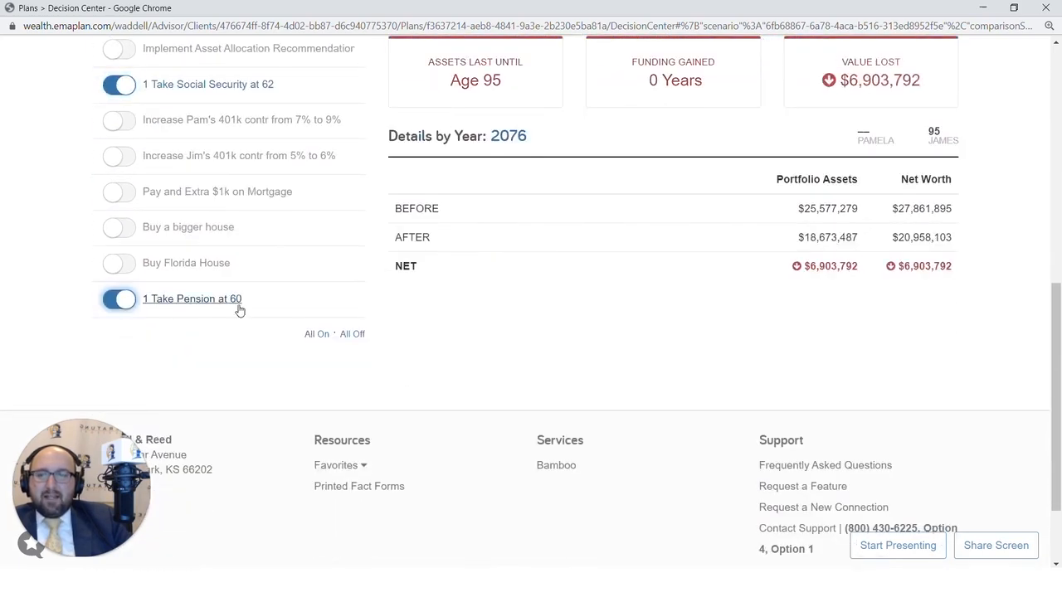
scroll(238, 309, "up", 2)
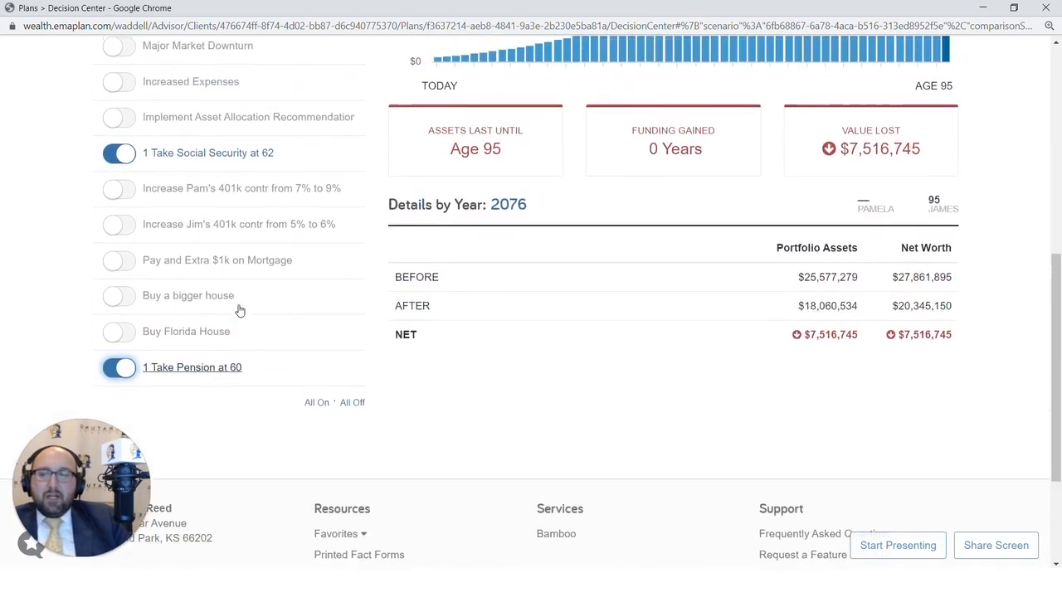
scroll(212, 239, "up", 1)
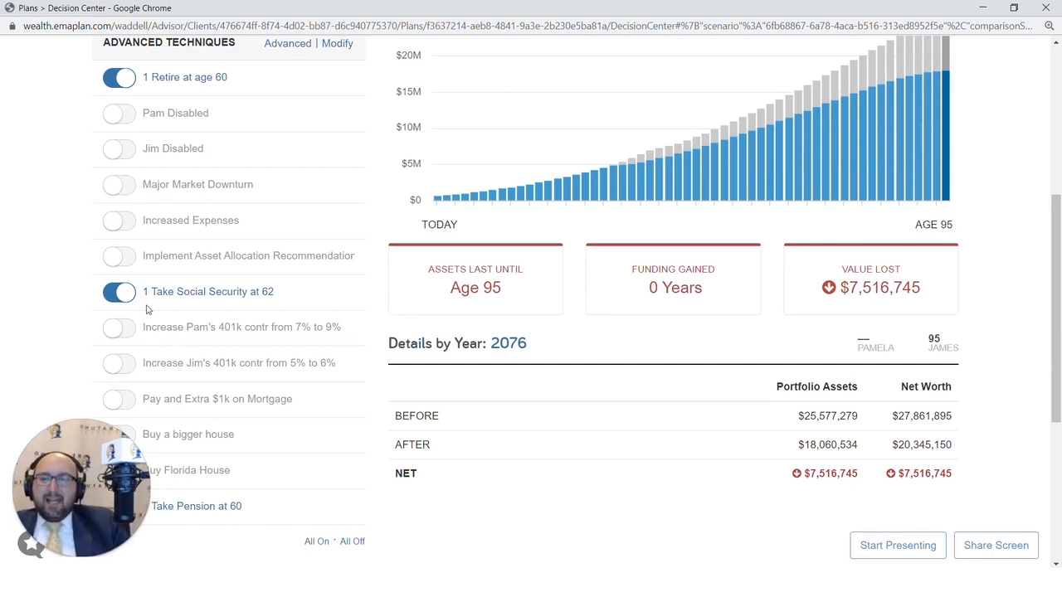
scroll(146, 309, "up", 2)
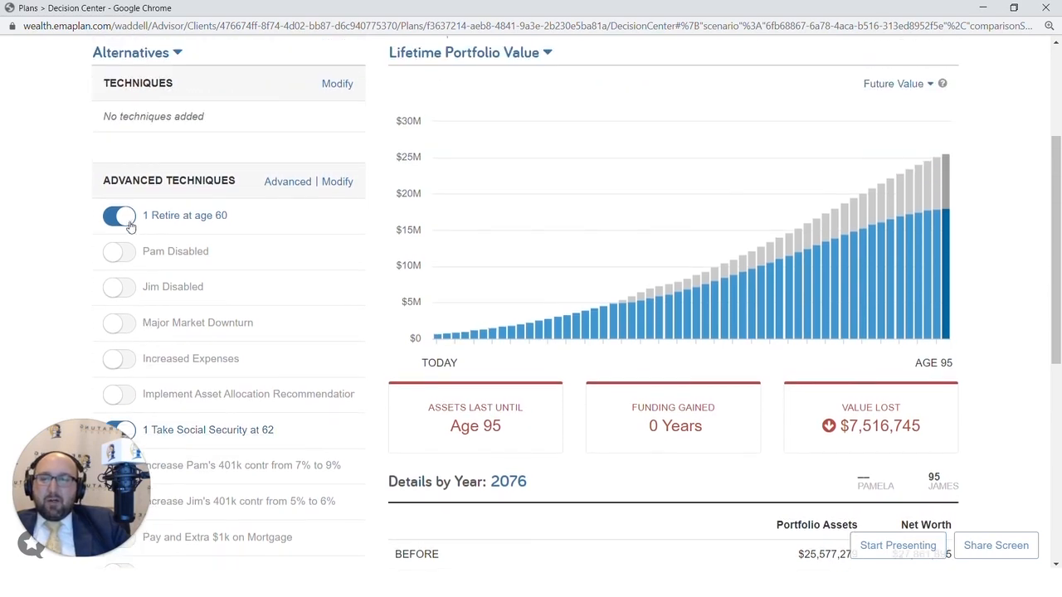
scroll(137, 390, "down", 3)
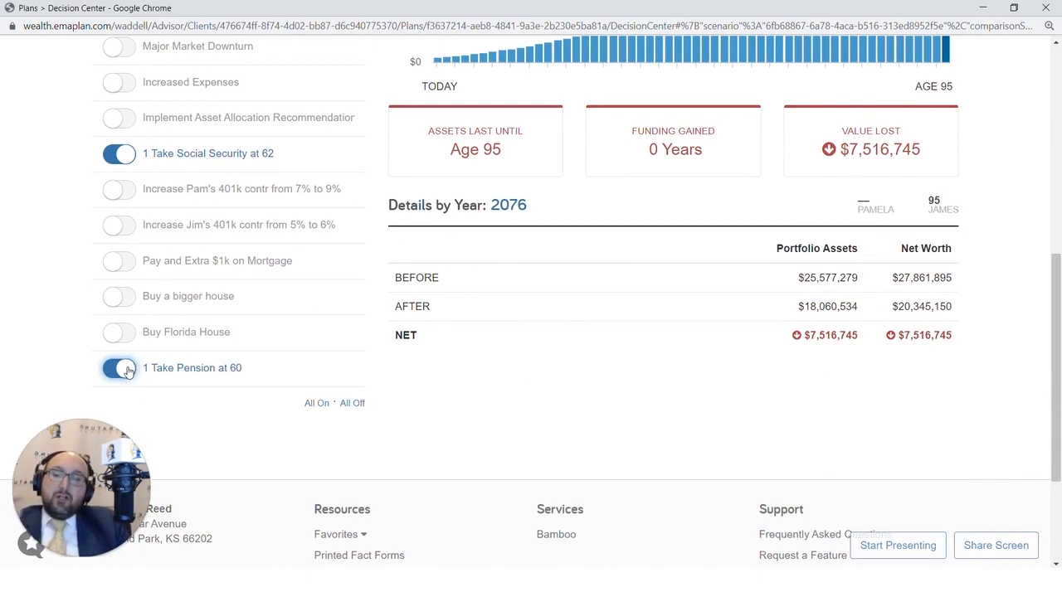
scroll(130, 372, "up", 1)
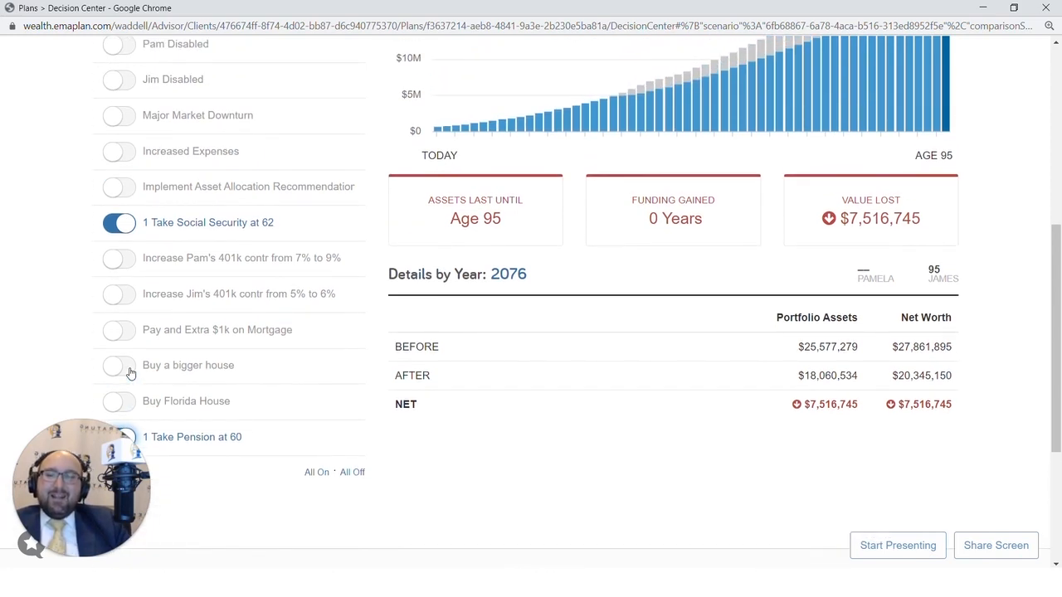